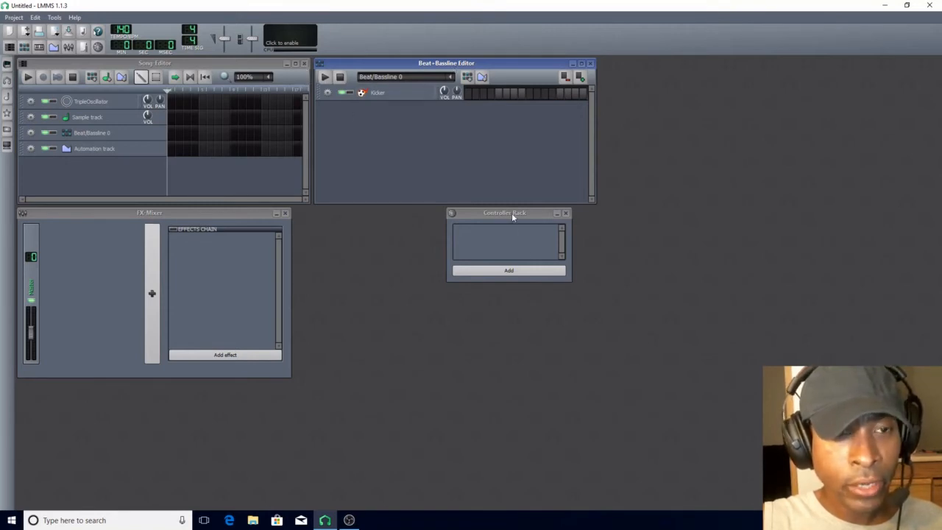
Step: Close the Song Editor, Beat+Bassline Editor, Controller Rack and FX Mixer windows to clear the workspace
click(304, 63)
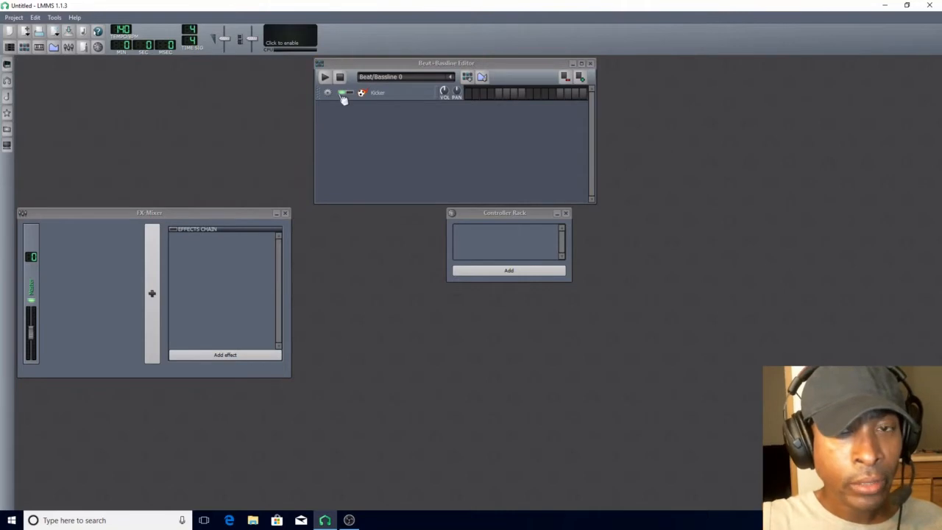
click(590, 64)
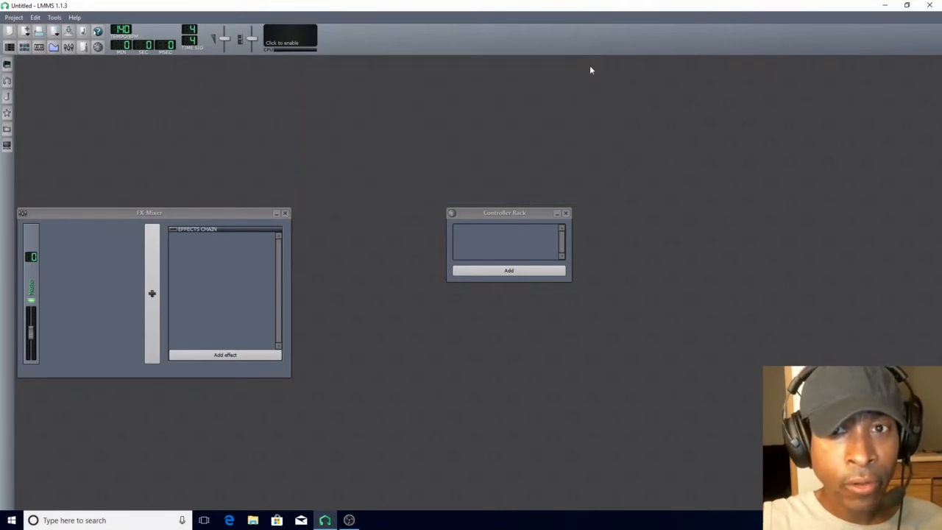
click(566, 214)
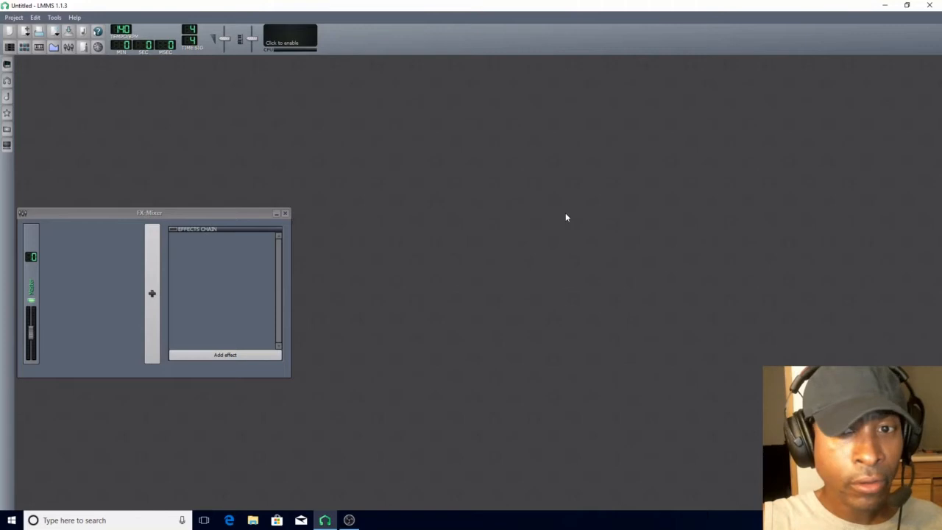
click(285, 213)
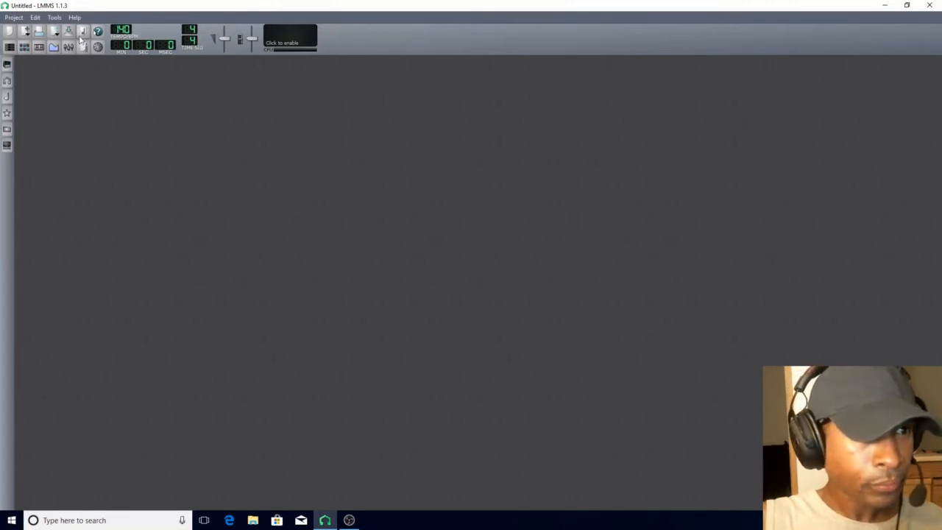
Step: Show the Song Editor, Beat+Bassline Editor and Piano Roll, and move the Piano Roll clear of the other two editors
click(9, 48)
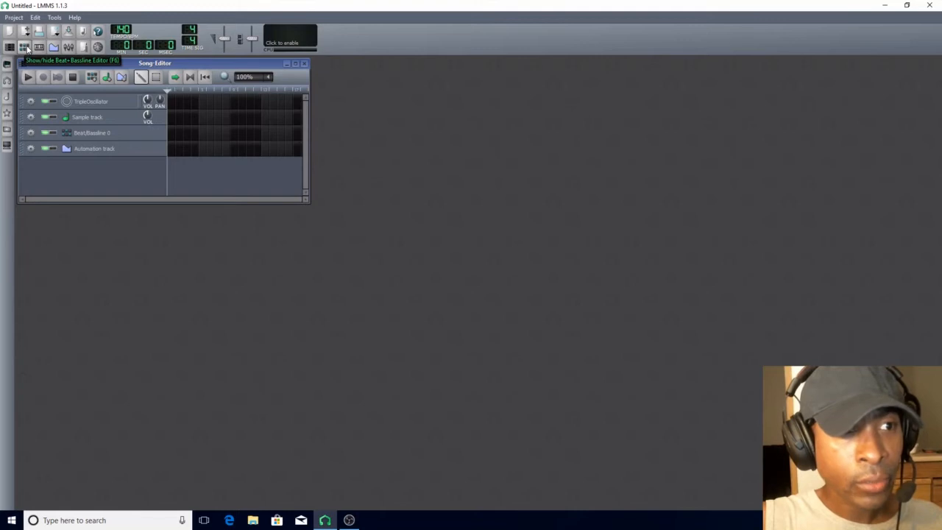
click(24, 47)
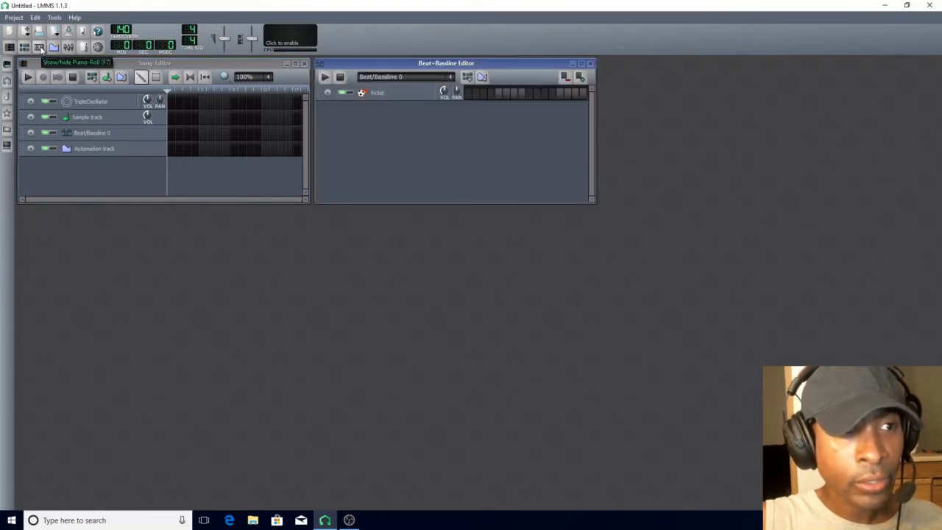
click(41, 48)
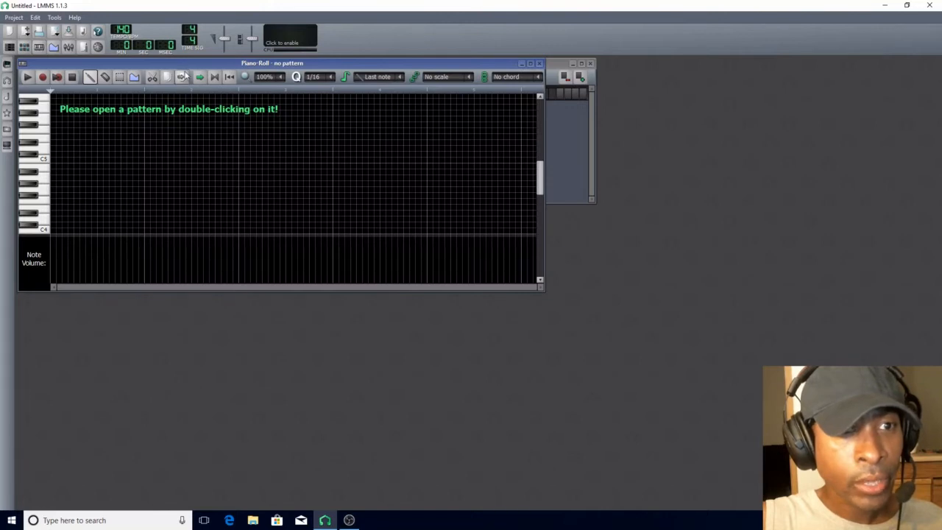
drag(189, 65, 564, 259)
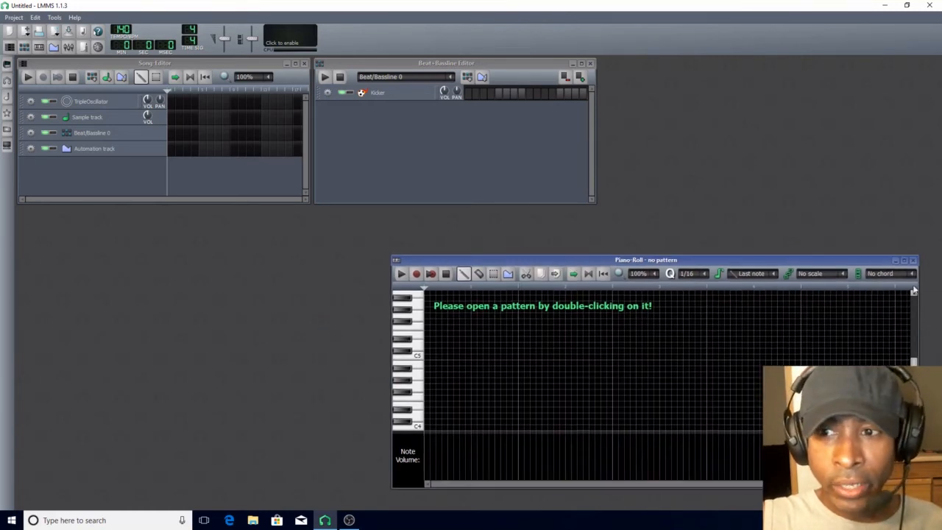
Step: Create a pattern at the start of the TripleOscillator track and open it in the Piano Roll, closing and reopening that editor
click(913, 261)
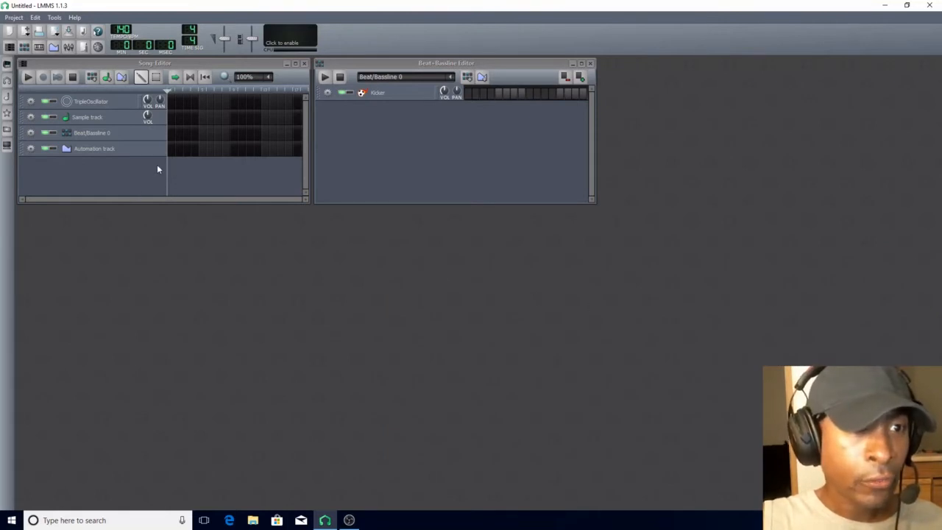
double_click(172, 105)
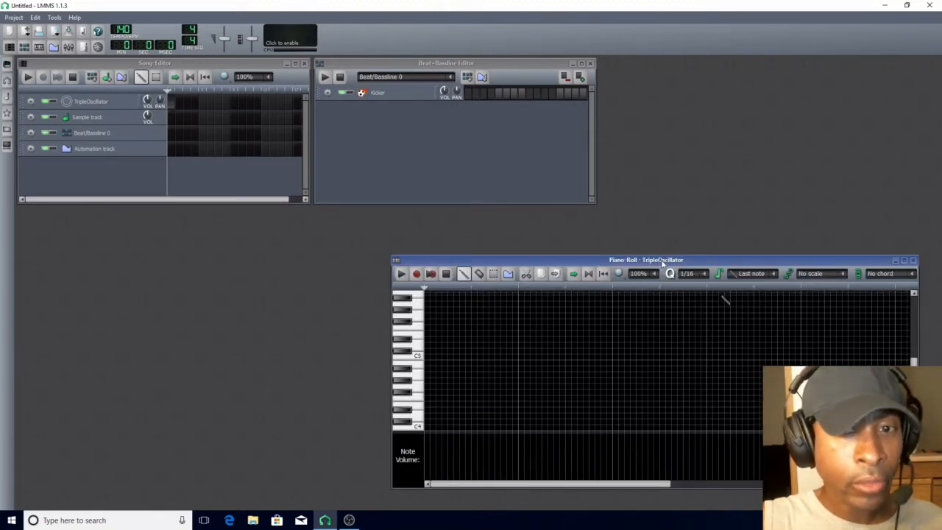
click(914, 261)
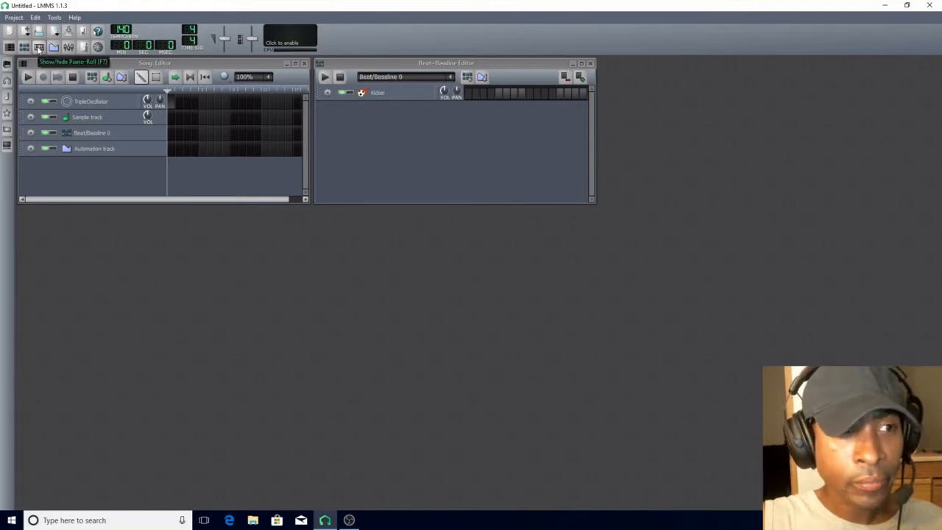
click(39, 47)
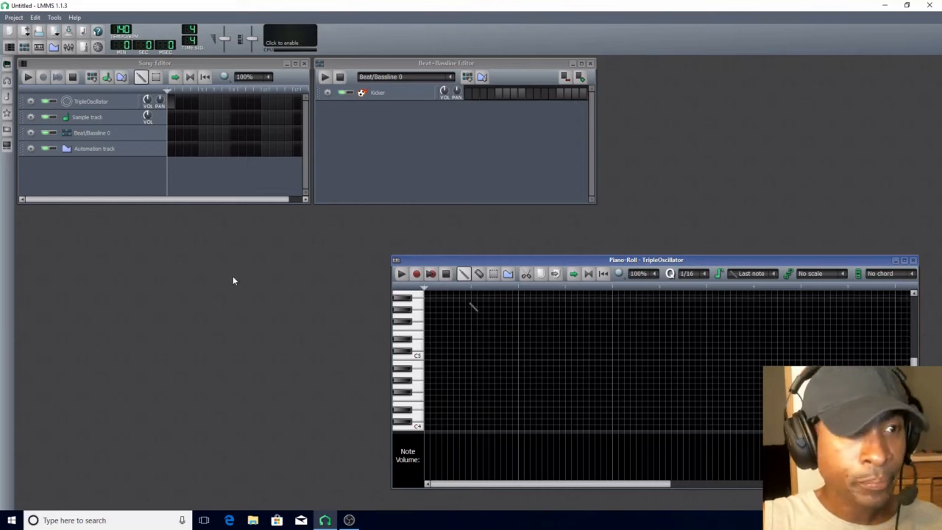
Step: Show the Automation Editor for a look and close it again
click(53, 48)
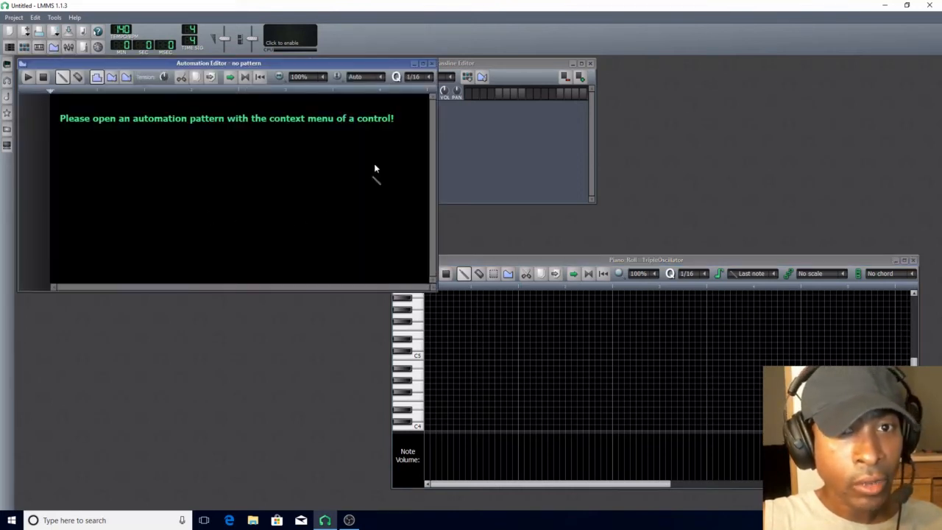
click(432, 64)
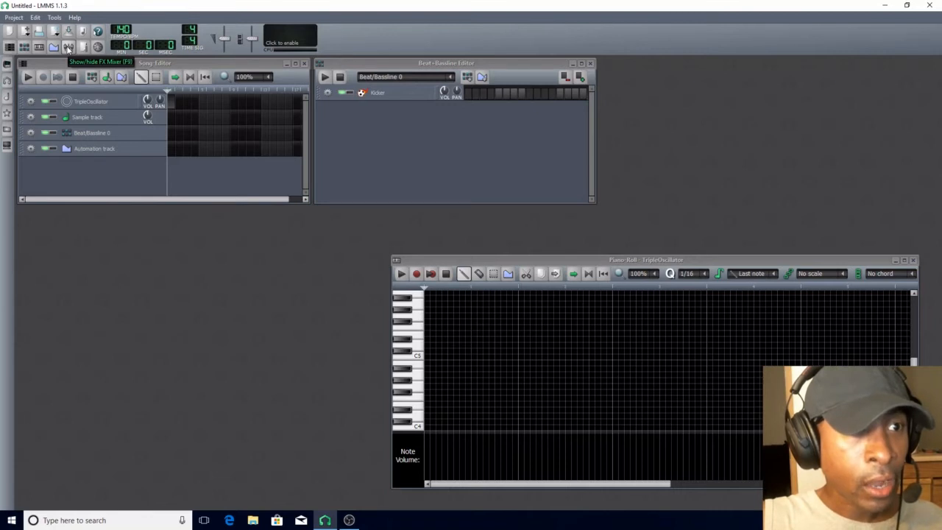
Step: Show the FX Mixer and the Controller Rack, and move the rack to the free area beside the Beat+Bassline Editor
click(67, 47)
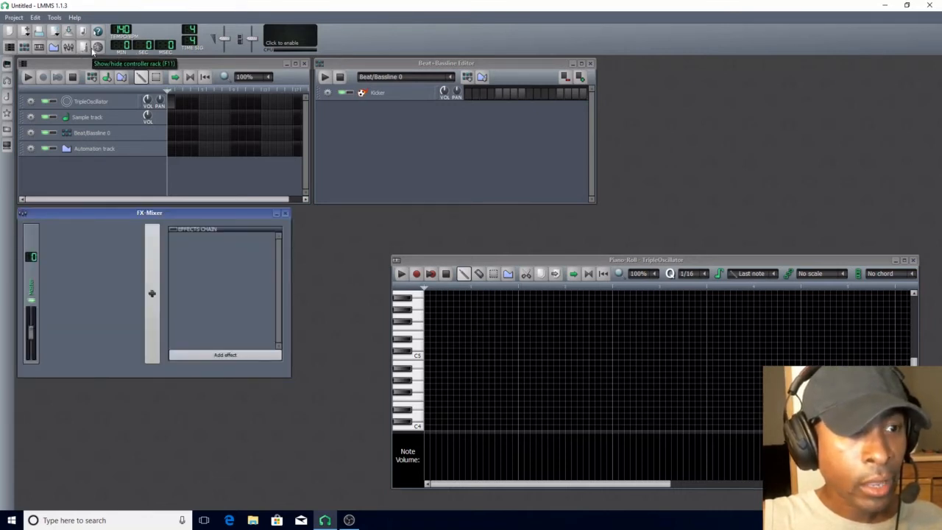
click(97, 47)
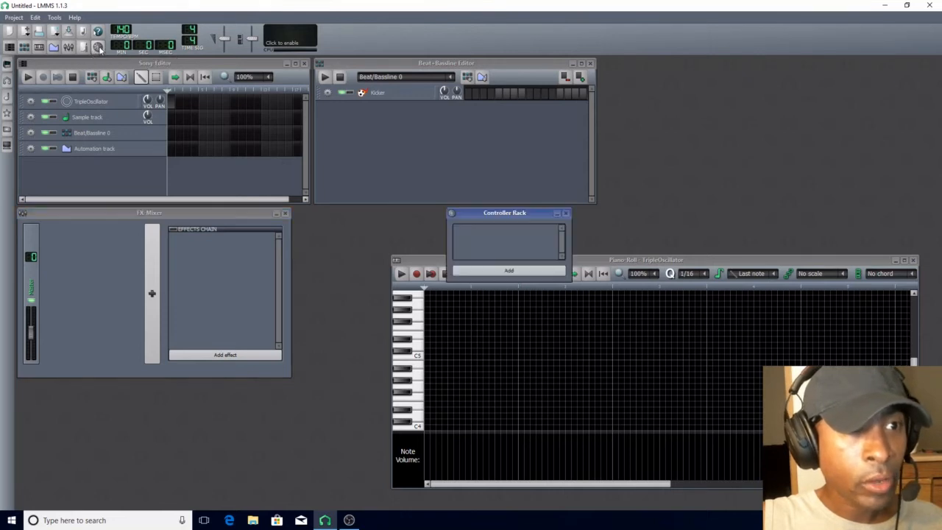
drag(522, 212, 754, 82)
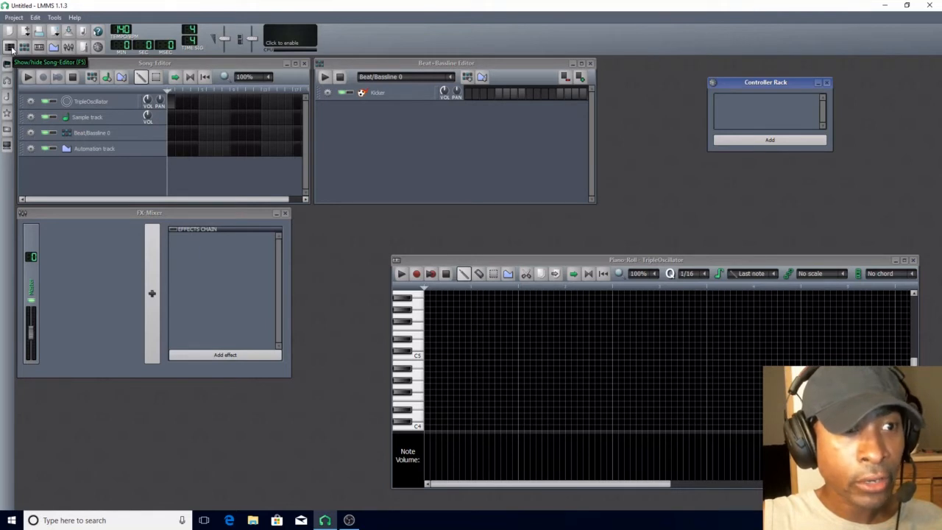
Step: Toggle the Song Editor's visibility, leaving it shown
click(11, 48)
click(10, 48)
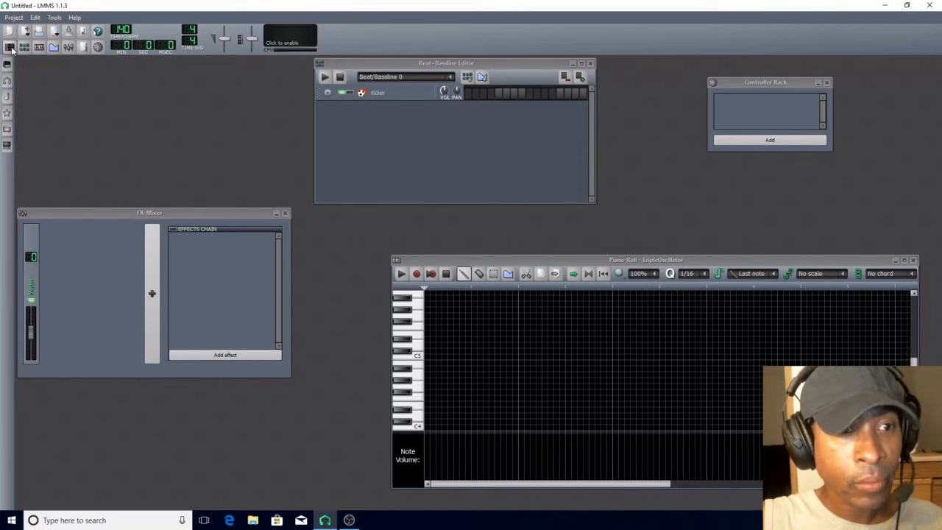
click(10, 48)
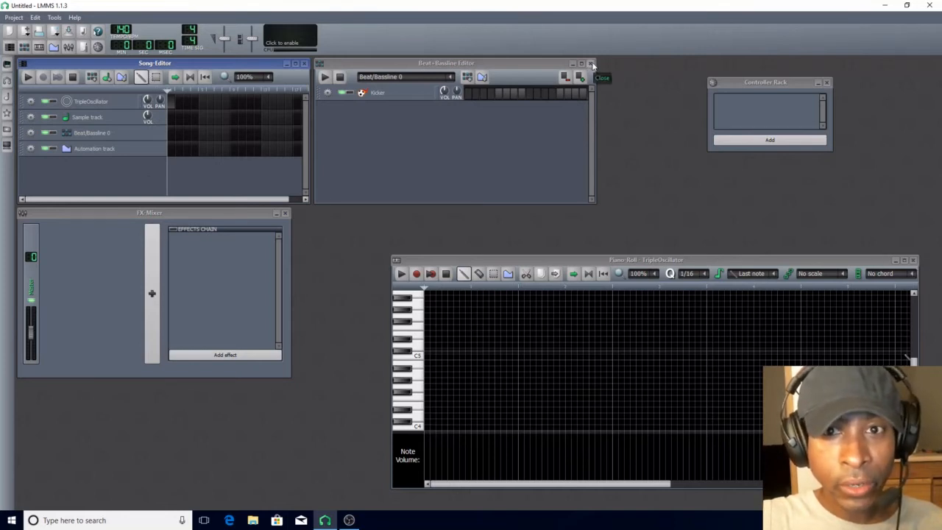
Step: Close the Beat+Bassline Editor, Controller Rack and Piano Roll, and move the FX Mixer and Song Editor further down the workspace
click(590, 64)
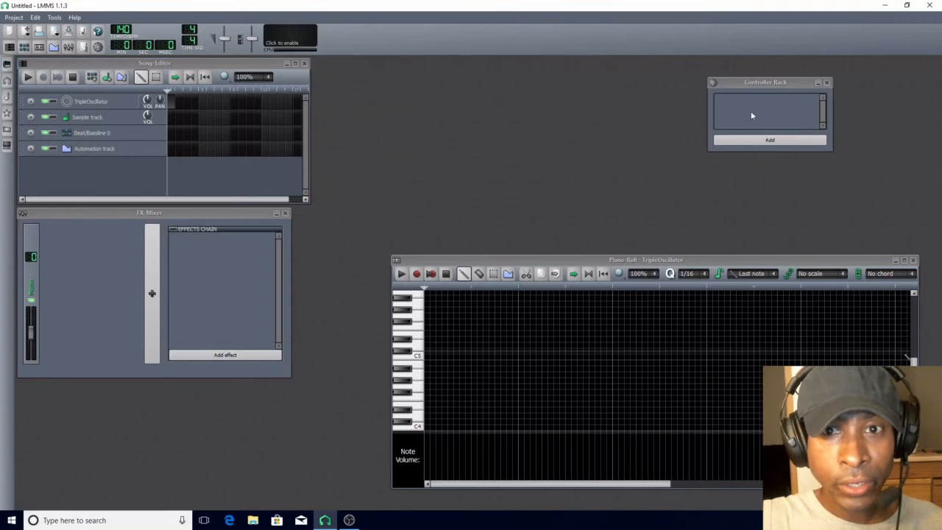
click(827, 83)
click(911, 261)
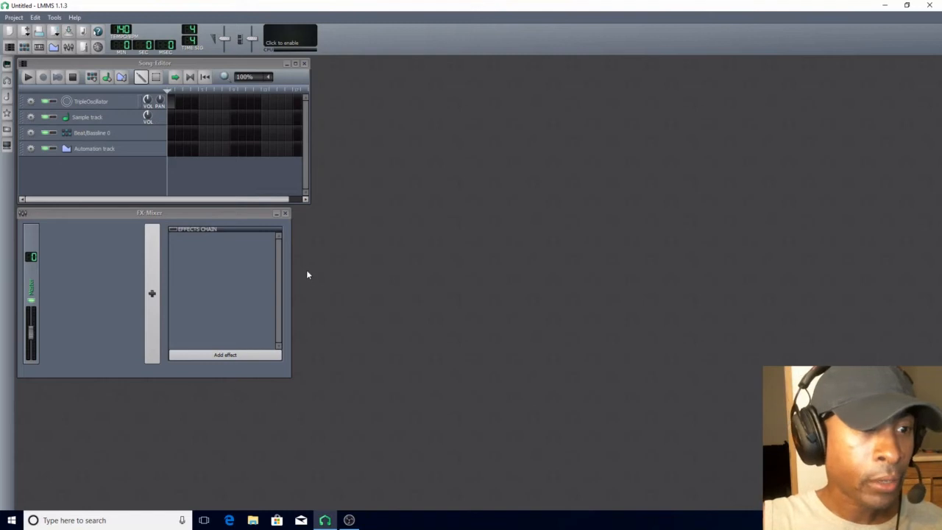
drag(200, 213, 197, 296)
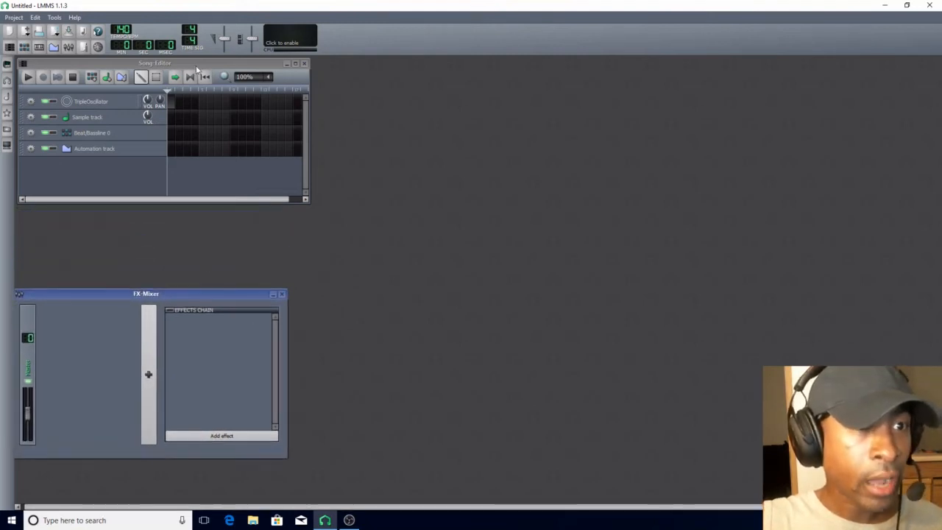
drag(195, 69, 196, 107)
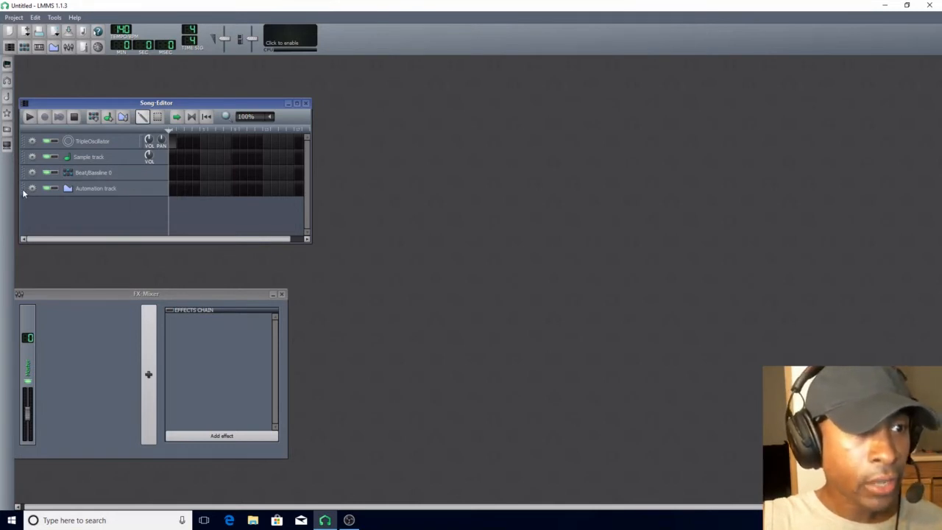
Step: Reorder the Song Editor tracks by moving the Automation track and then Beat/Bassline 0 to the head of the list
drag(23, 193, 29, 151)
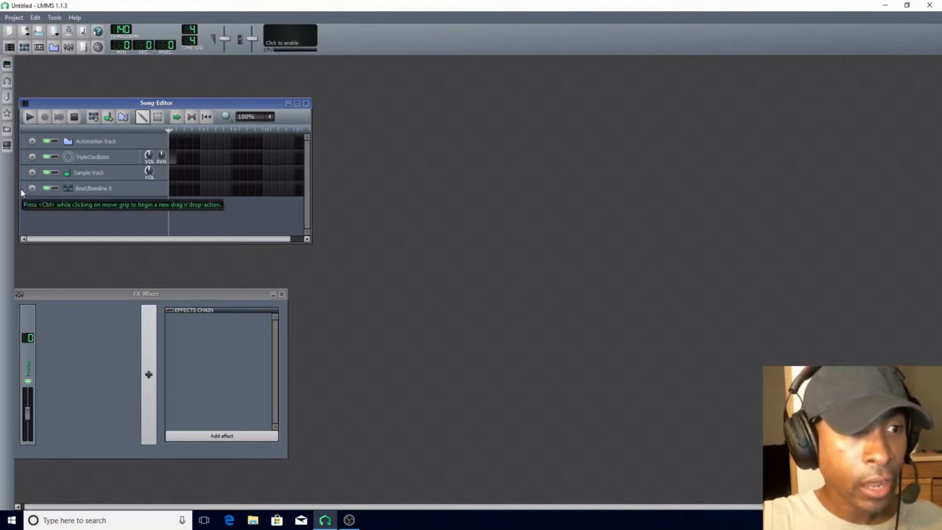
drag(22, 192, 23, 189)
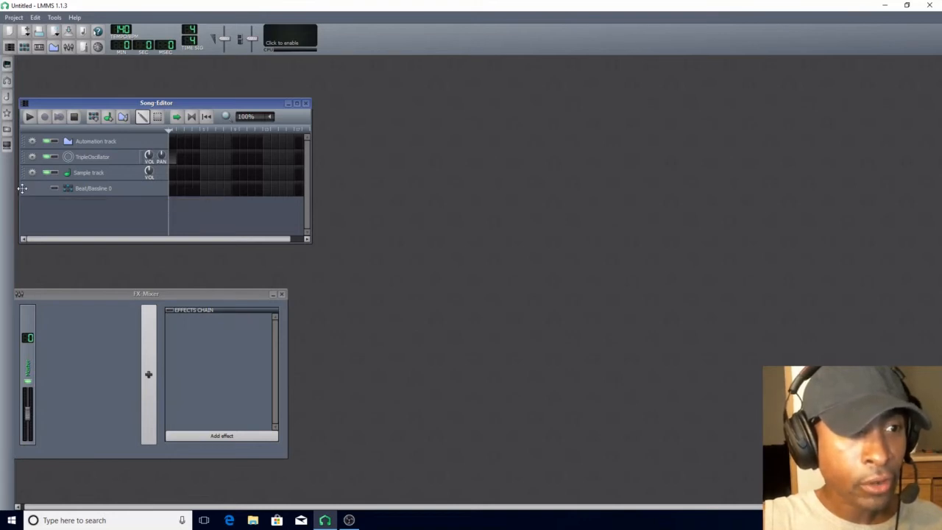
drag(23, 189, 30, 144)
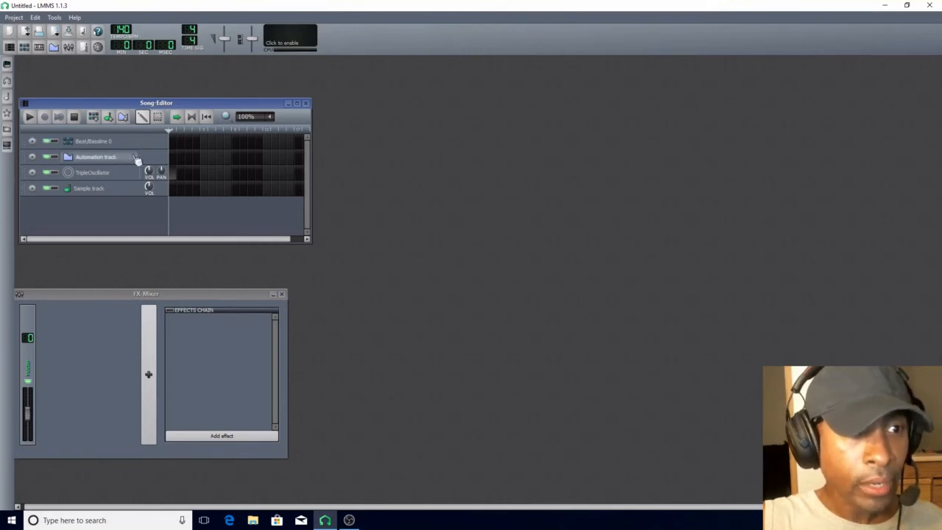
Step: Remove the Sample track, TripleOscillator, Automation track and Beat/Bassline 0 from the Song Editor
click(32, 189)
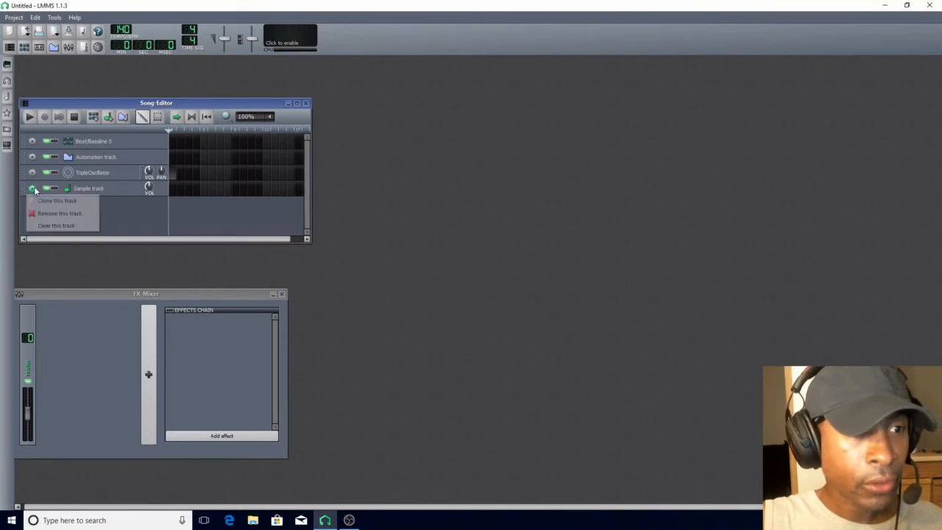
click(53, 213)
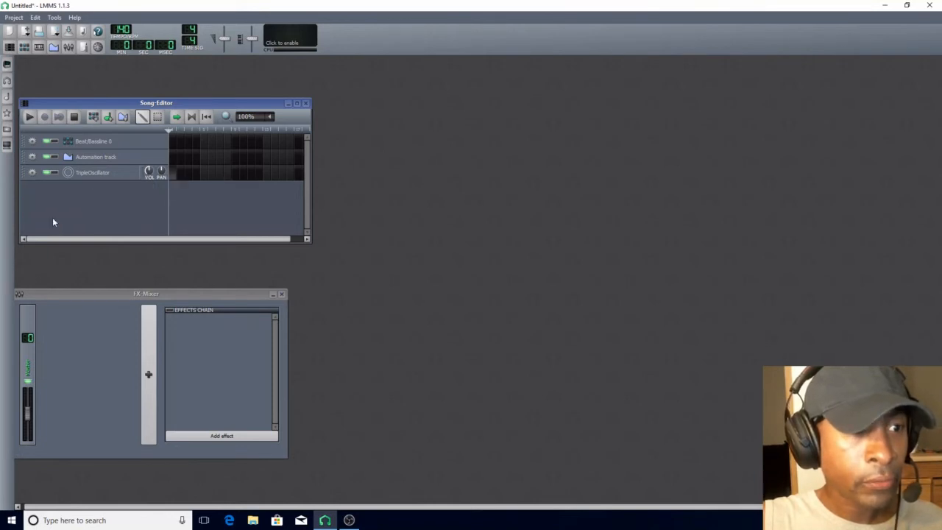
click(33, 172)
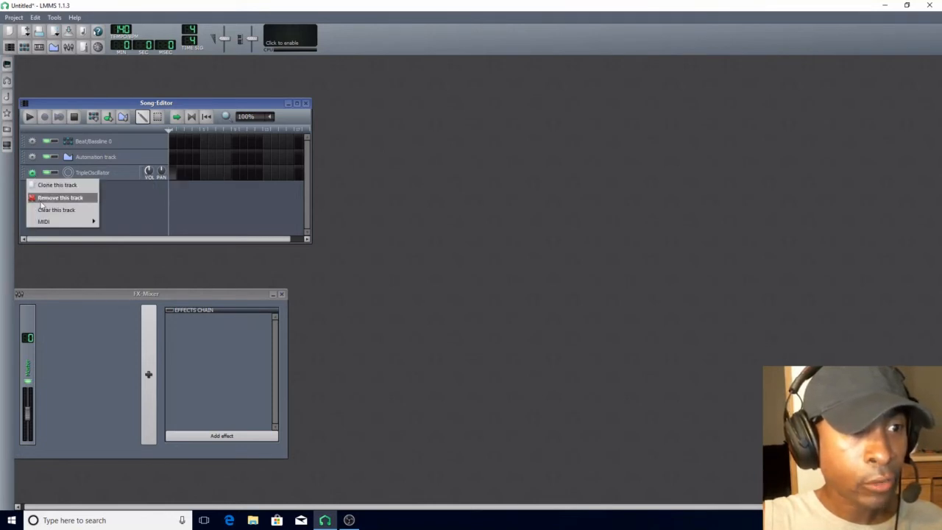
click(48, 196)
click(32, 157)
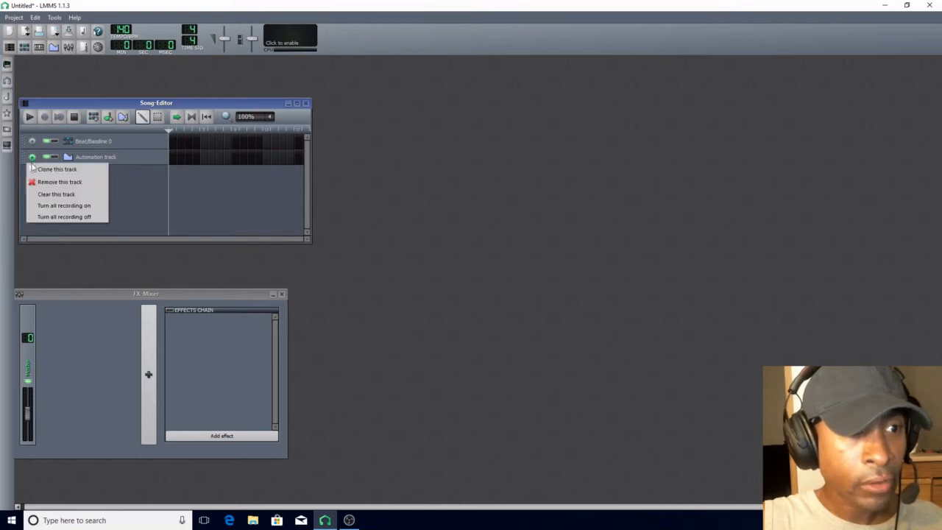
click(36, 183)
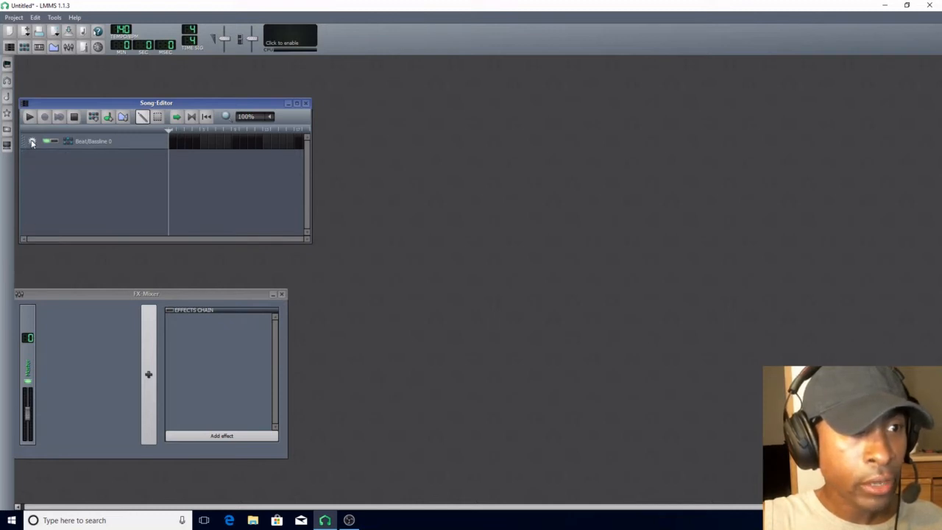
click(32, 141)
click(38, 166)
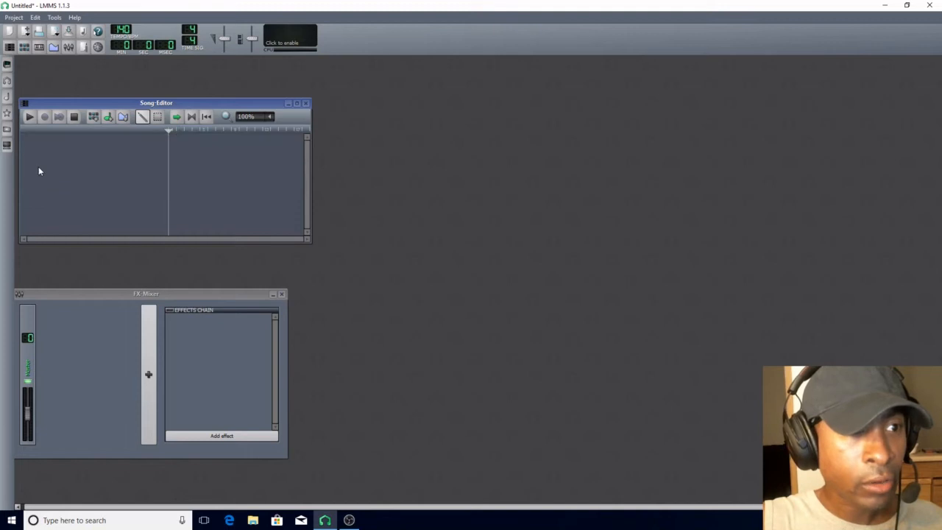
Step: Browse the instruments folder in My samples and preview piano01.ogg
click(7, 97)
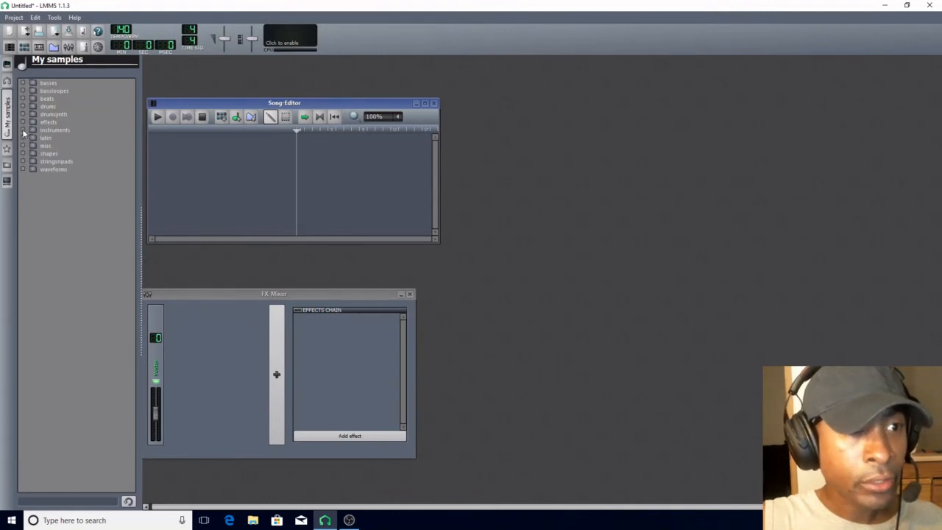
click(23, 130)
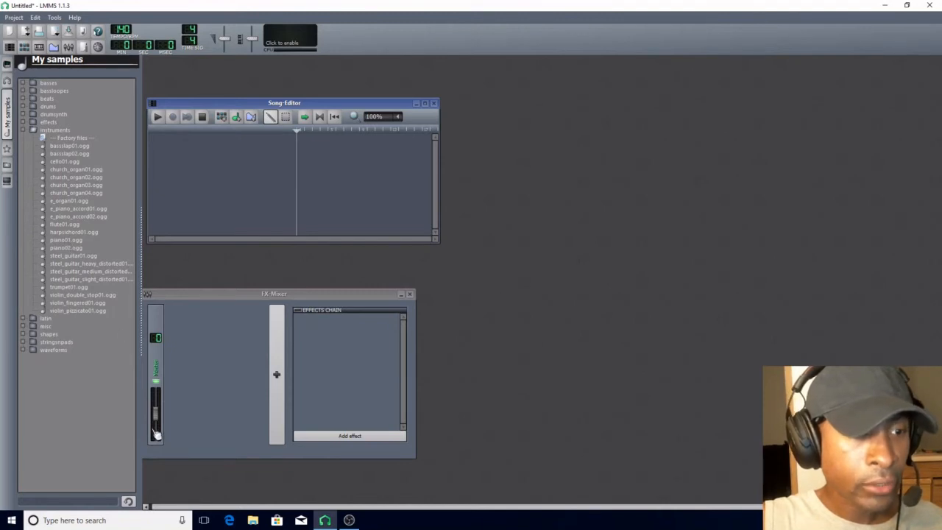
click(69, 241)
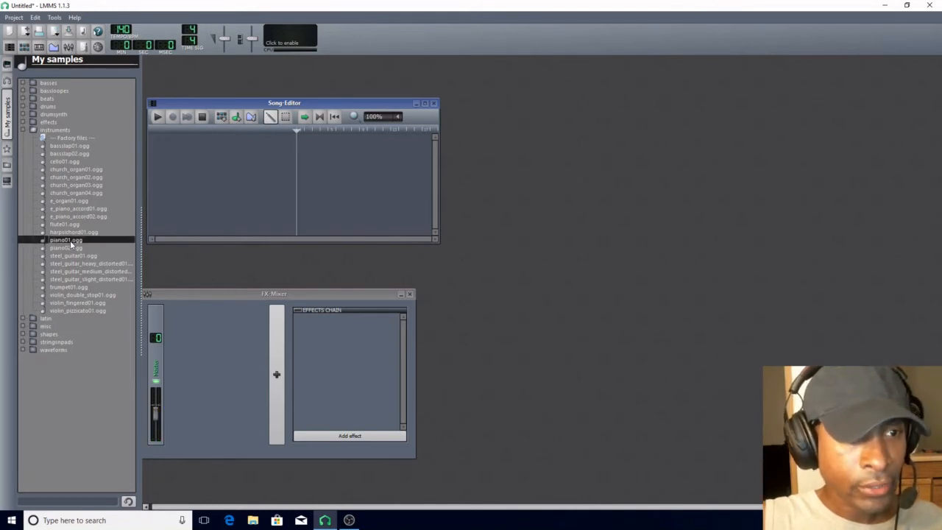
Step: Add the piano01.ogg sample from My samples to the empty Song Editor as an instrument track
drag(73, 243, 192, 143)
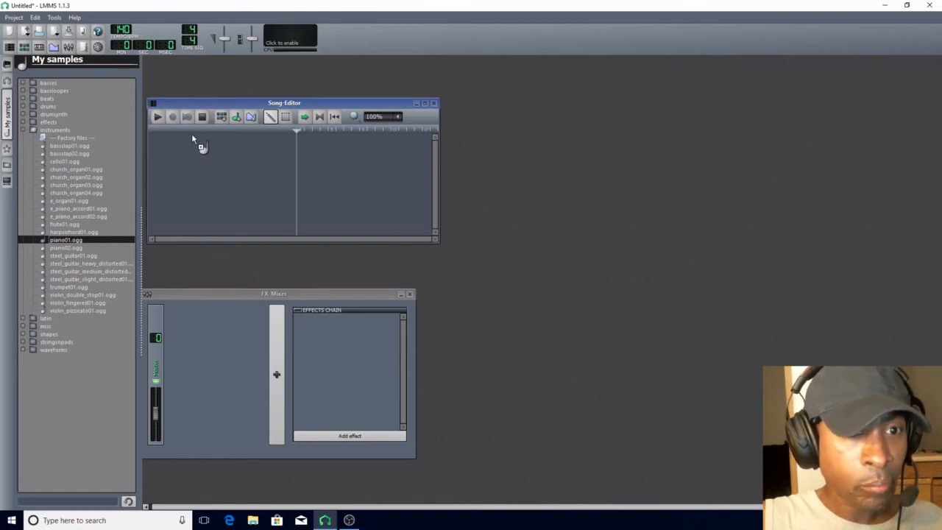
drag(193, 138, 192, 138)
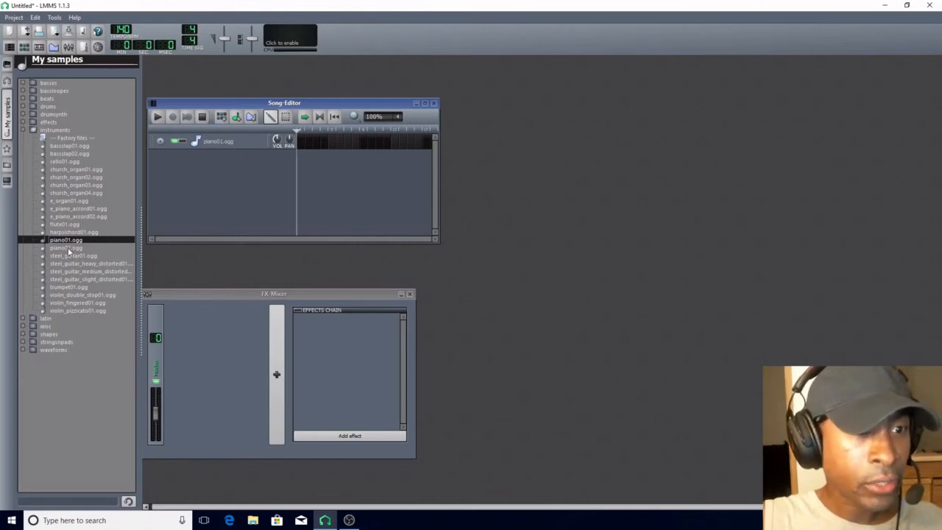
Step: Add piano02.ogg to the Song Editor as a second track, and remove that track again
drag(66, 248, 207, 150)
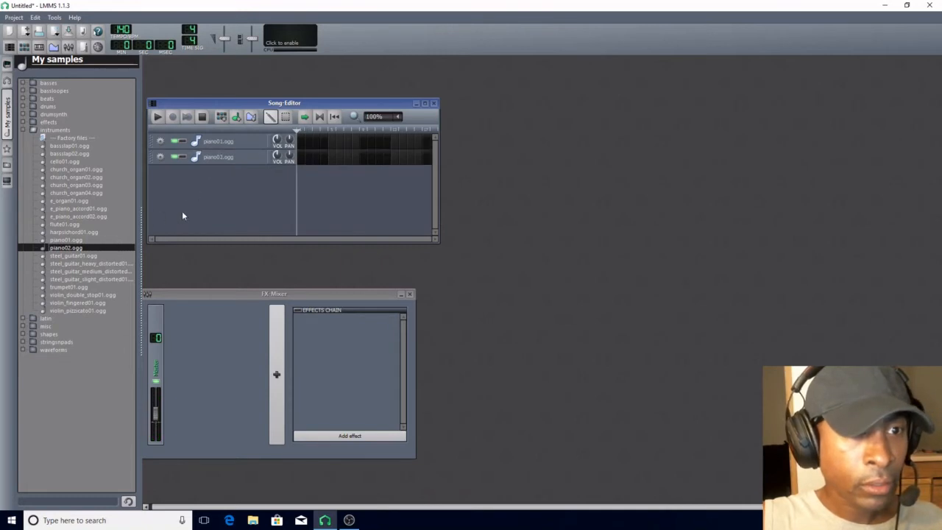
click(160, 159)
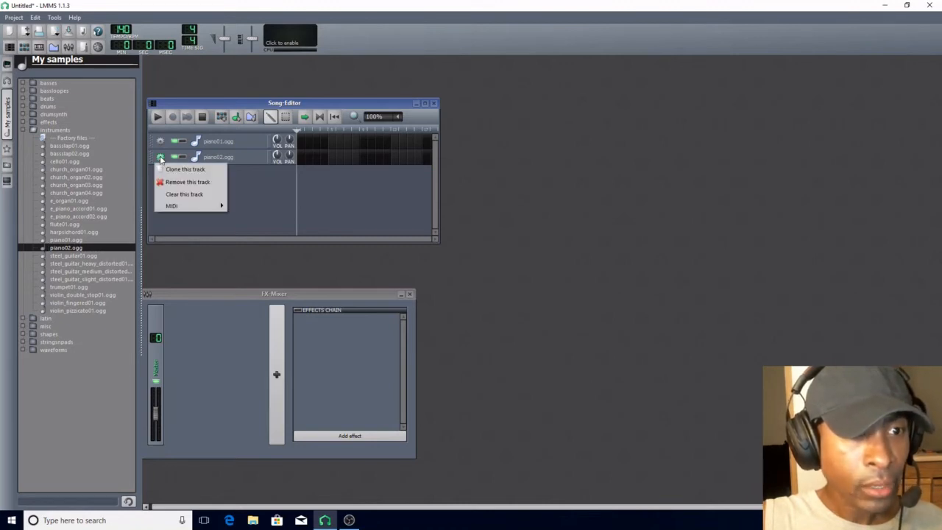
click(165, 182)
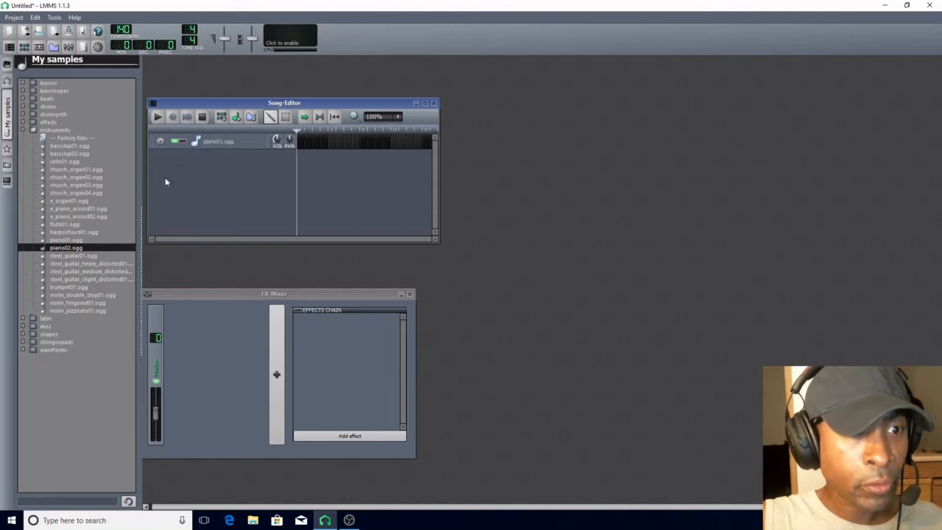
Step: Hide the My samples browser and move the Song Editor and FX Mixer windows higher in the workspace
click(8, 118)
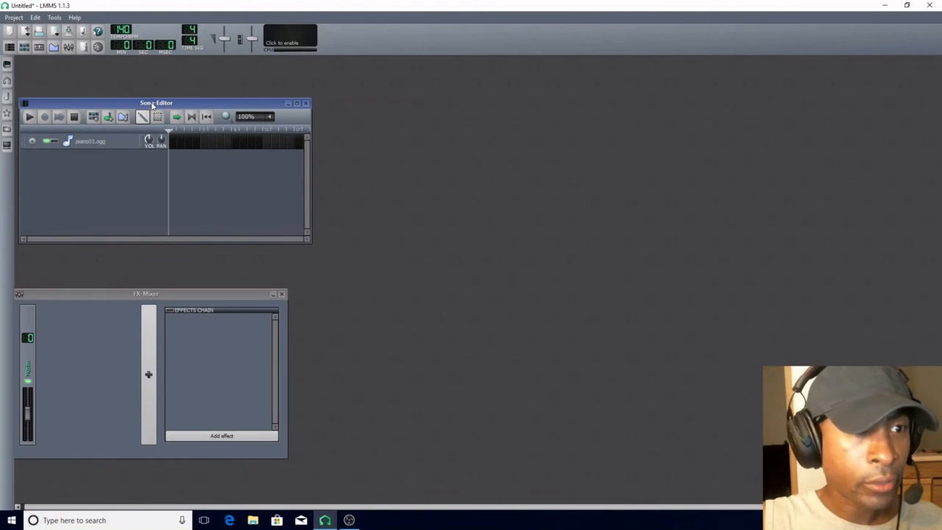
drag(151, 103, 159, 72)
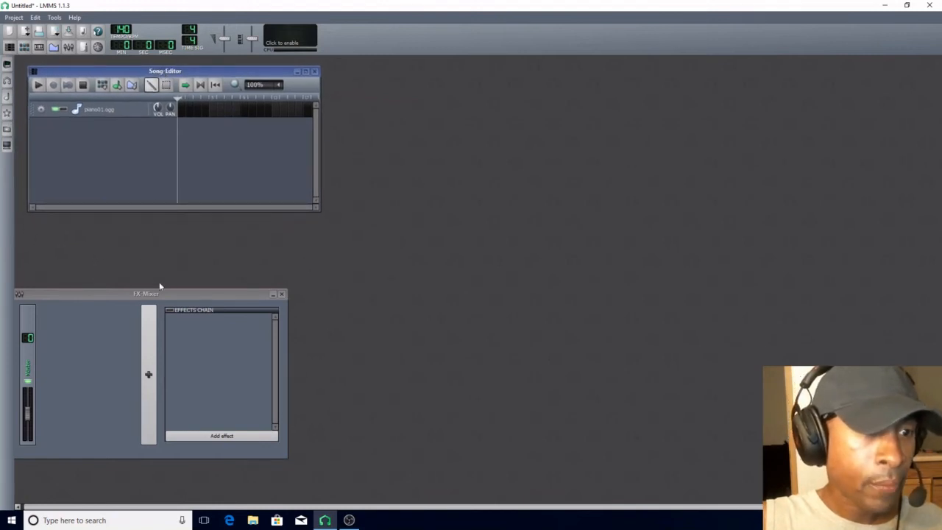
drag(152, 293, 166, 233)
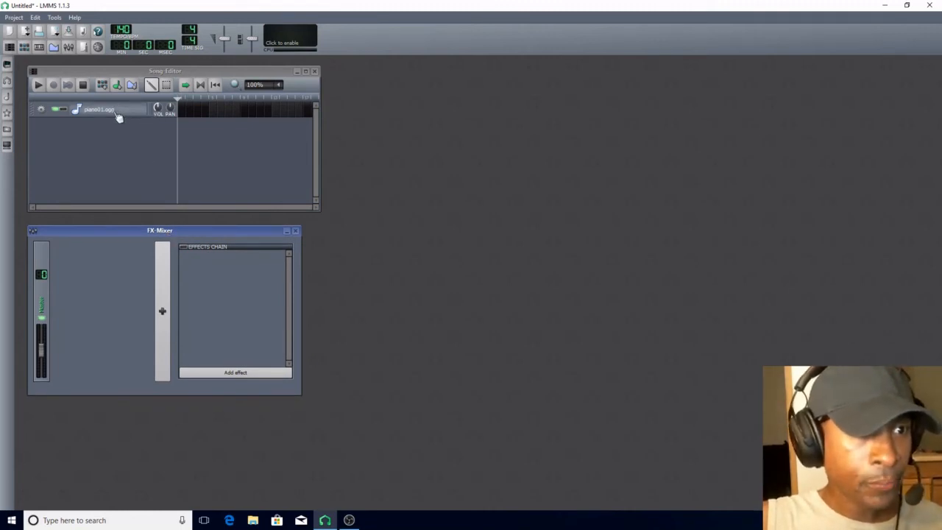
Step: Clone the piano01.ogg track in the Song Editor and remove the clone
click(40, 109)
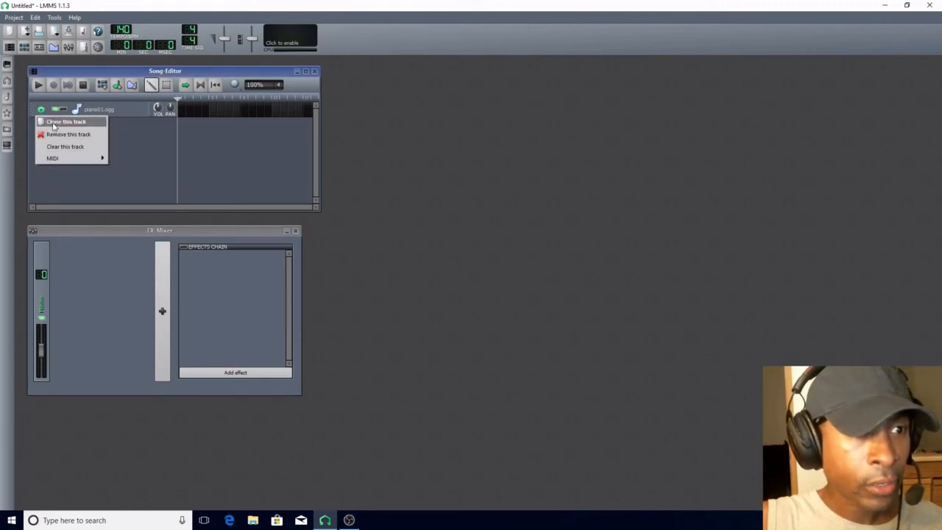
click(65, 122)
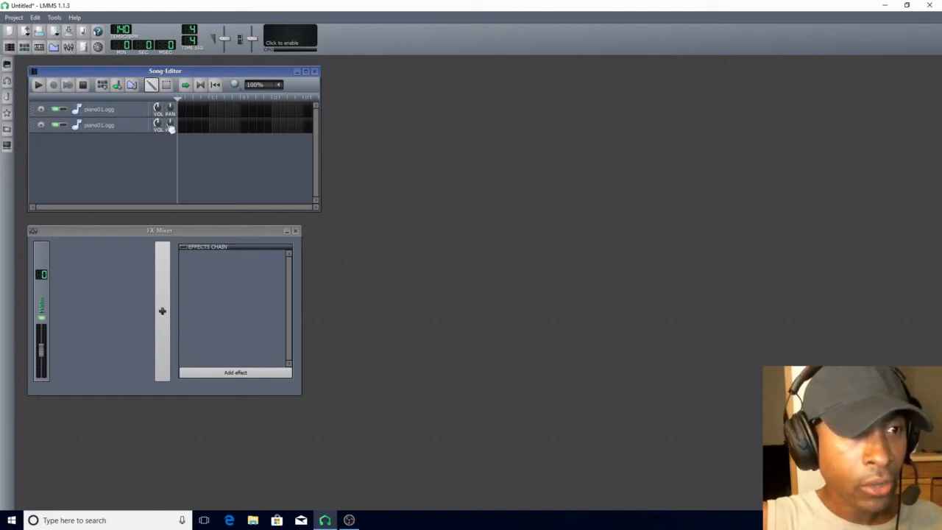
click(41, 126)
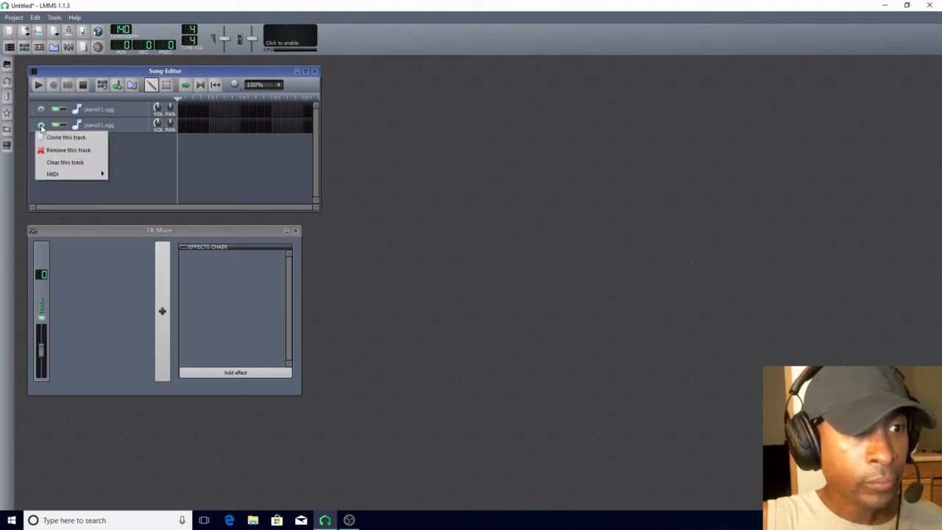
click(55, 151)
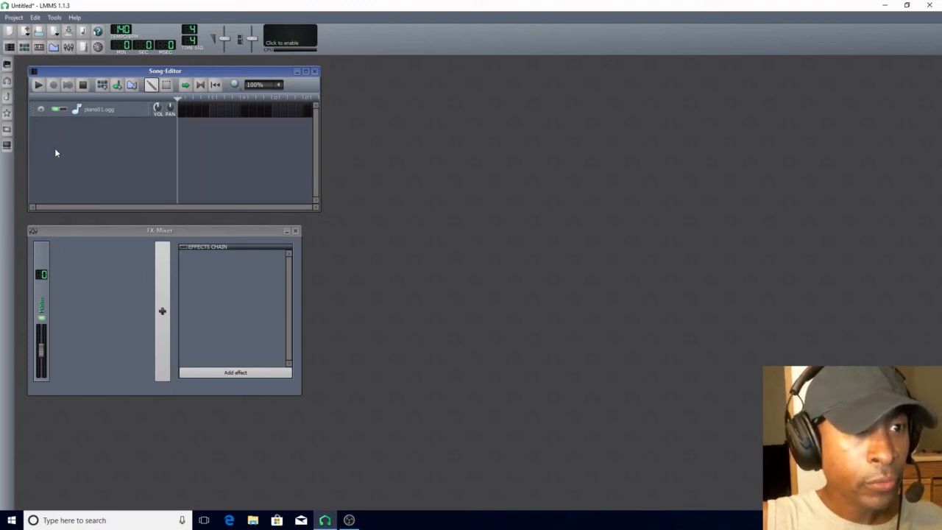
Step: Set the piano01.ogg track's volume to 50 by entering an exact value
double_click(163, 112)
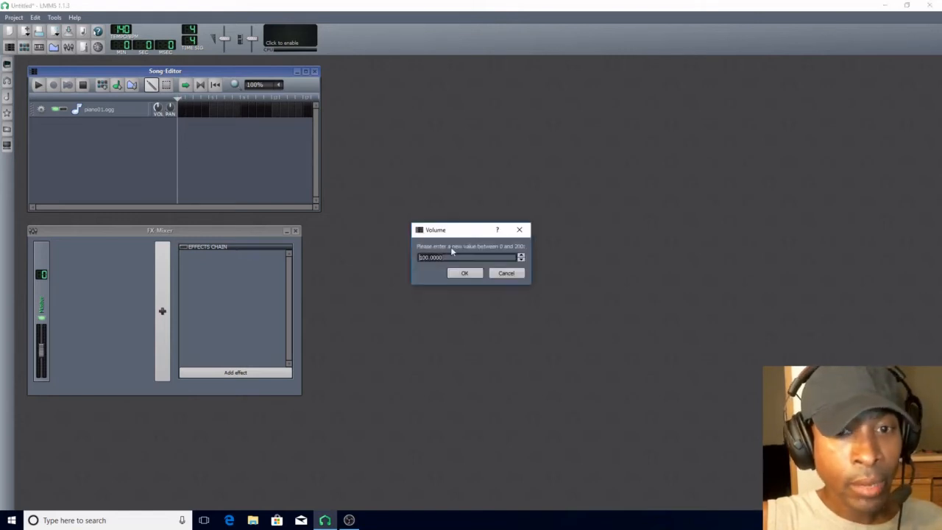
drag(466, 233, 391, 73)
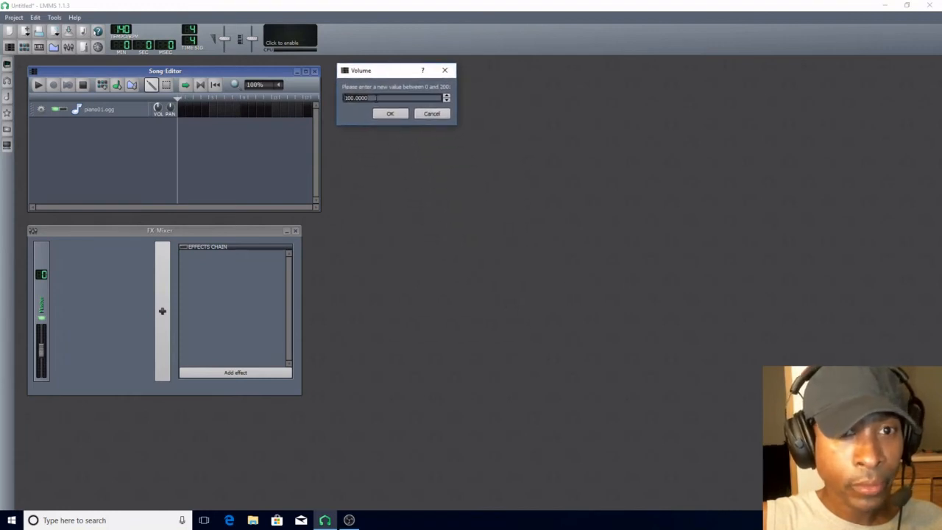
double_click(354, 98)
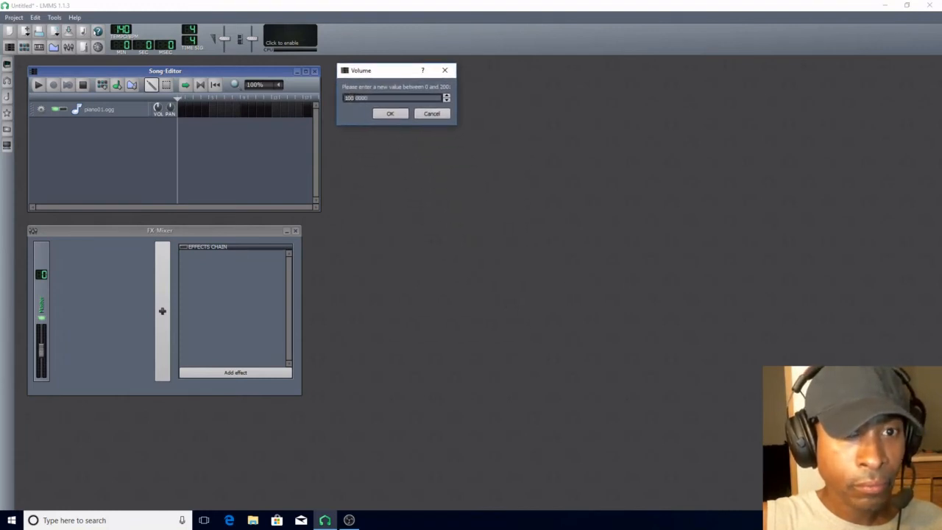
key(BackSpace)
key(BackSpace)
key(BackSpace)
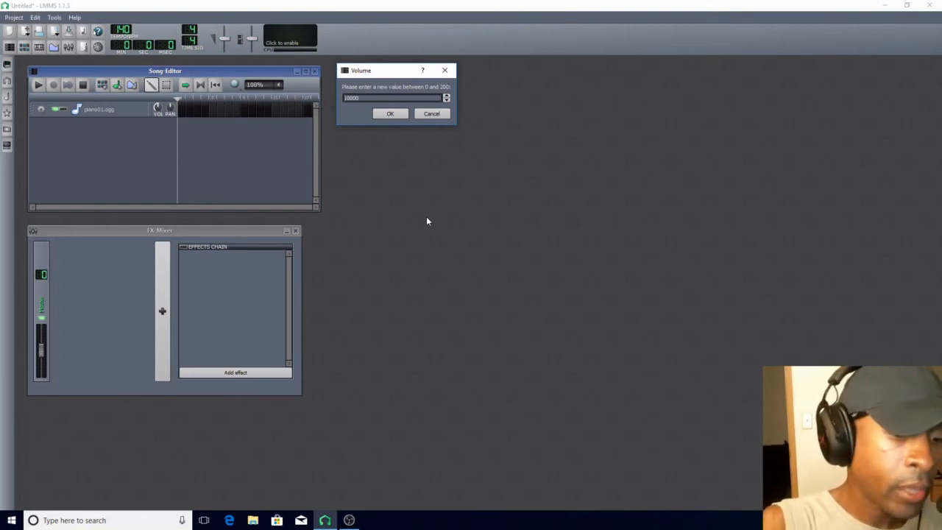
text(50)
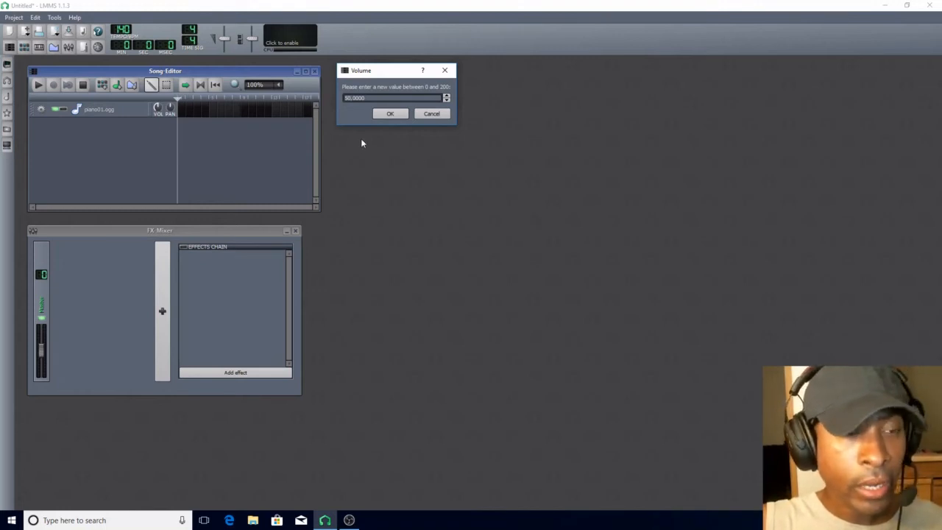
click(391, 113)
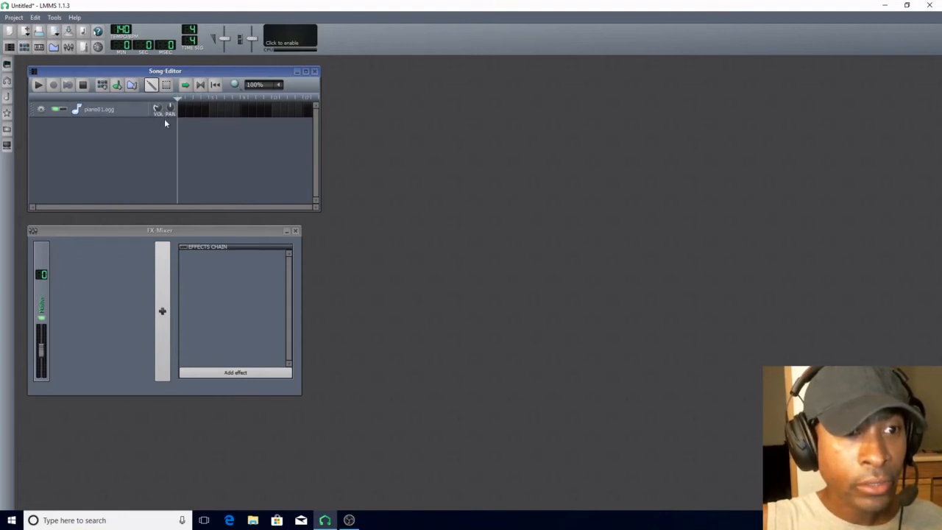
Step: Clone the piano01.ogg track and add a fresh piano01.ogg track from My samples below it
click(39, 109)
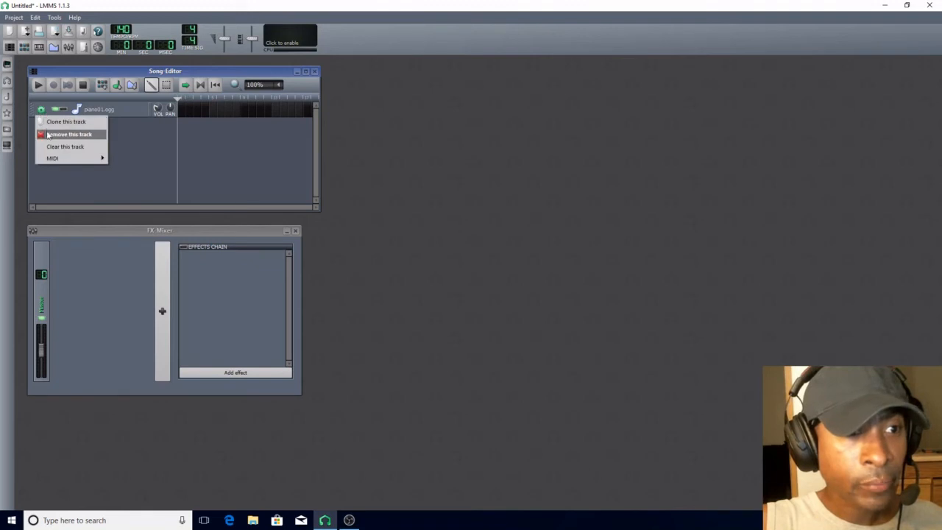
click(48, 122)
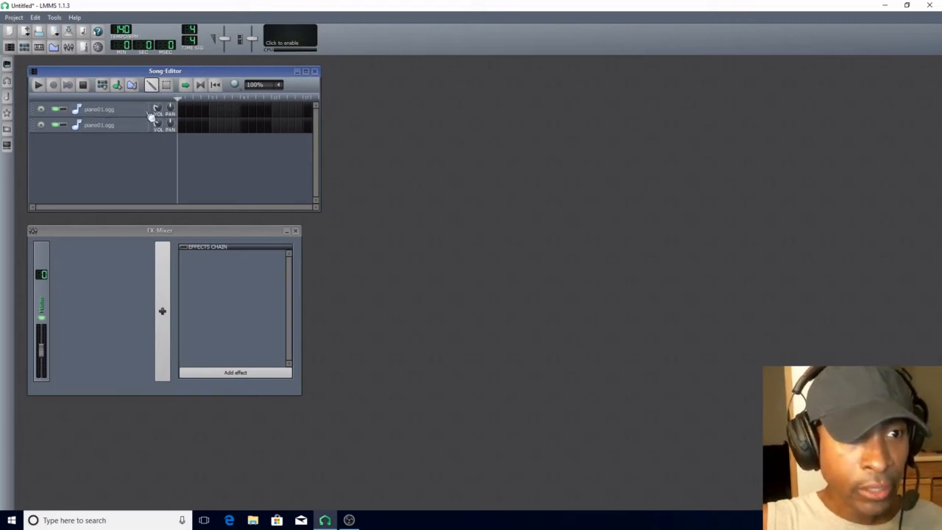
click(7, 97)
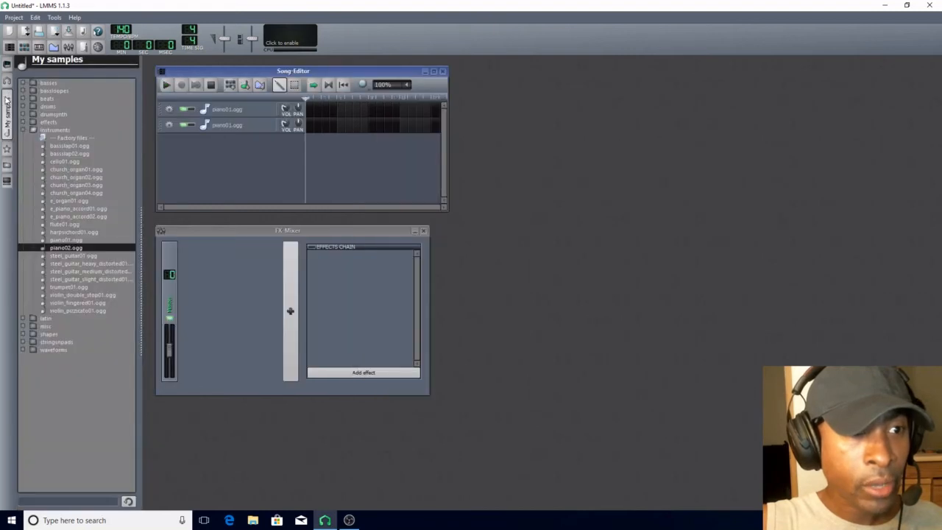
click(70, 242)
drag(69, 243, 213, 139)
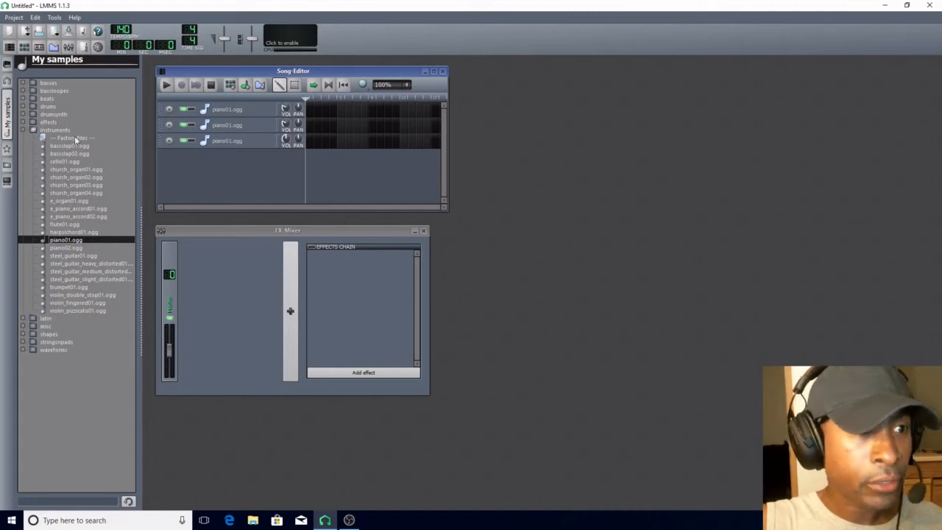
click(8, 112)
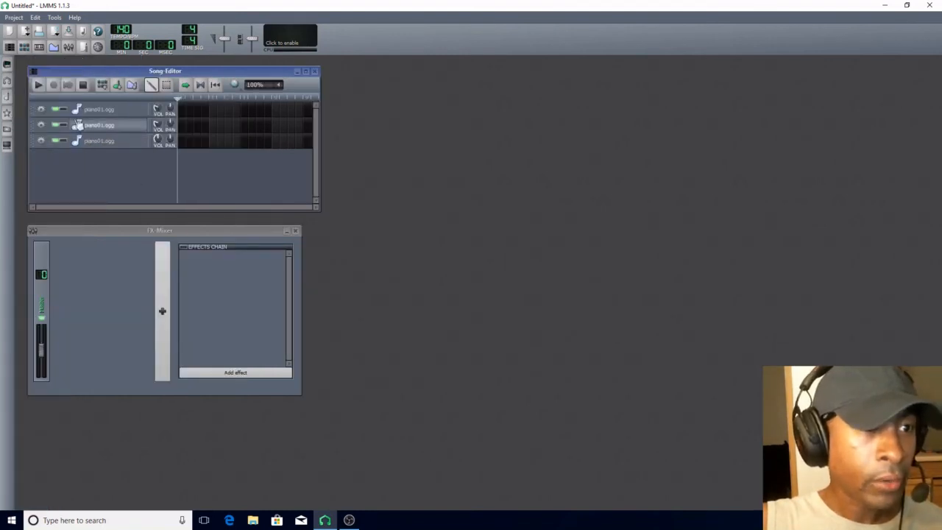
Step: Remove the freshly added piano01.ogg track and the clone, keeping only the original in the Song Editor
click(34, 141)
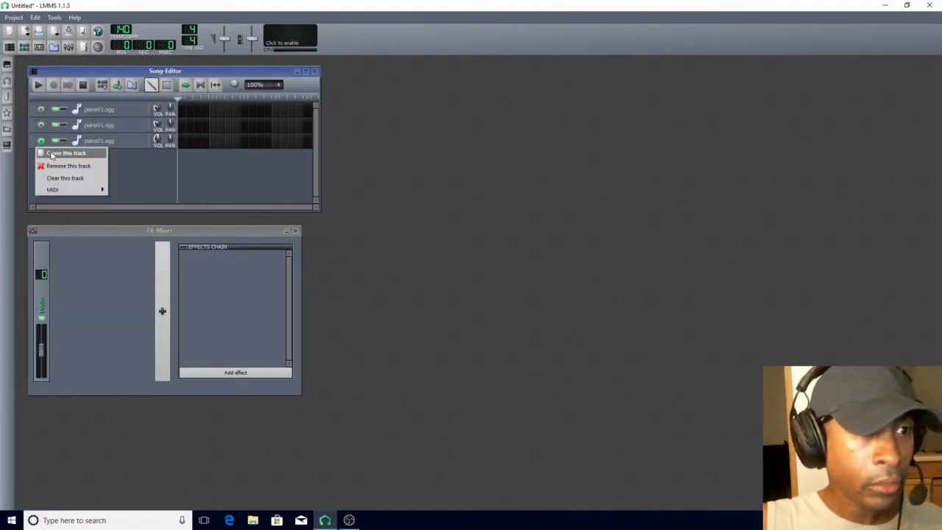
click(49, 165)
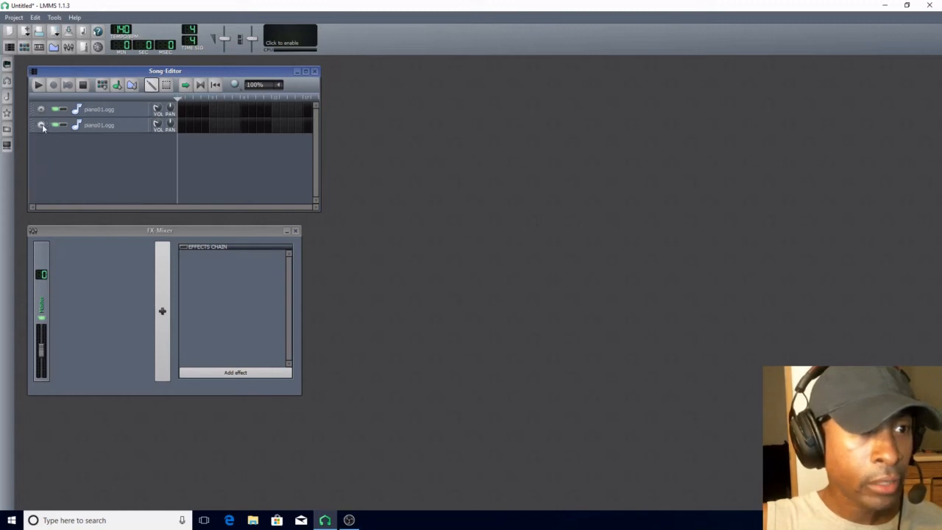
click(35, 125)
click(49, 149)
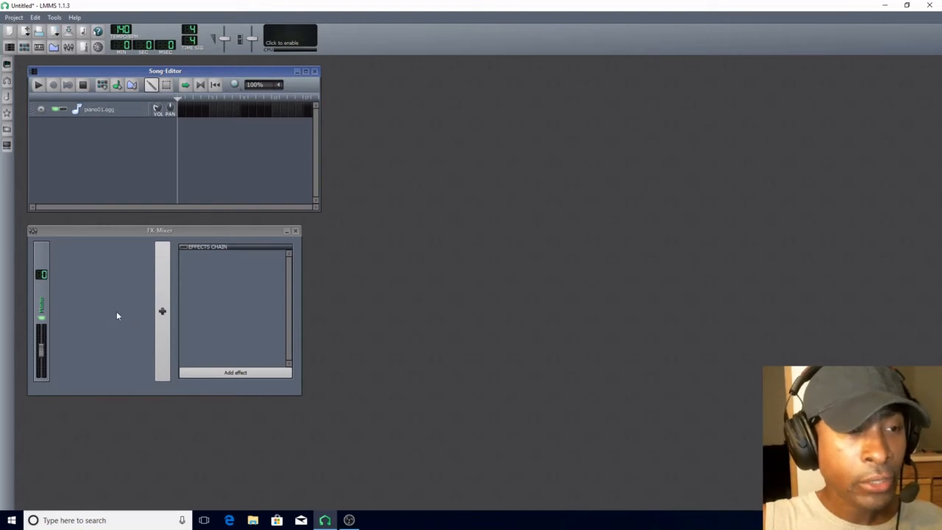
Step: Open the piano01.ogg track's instrument settings and rename the track as Piano 1
click(107, 112)
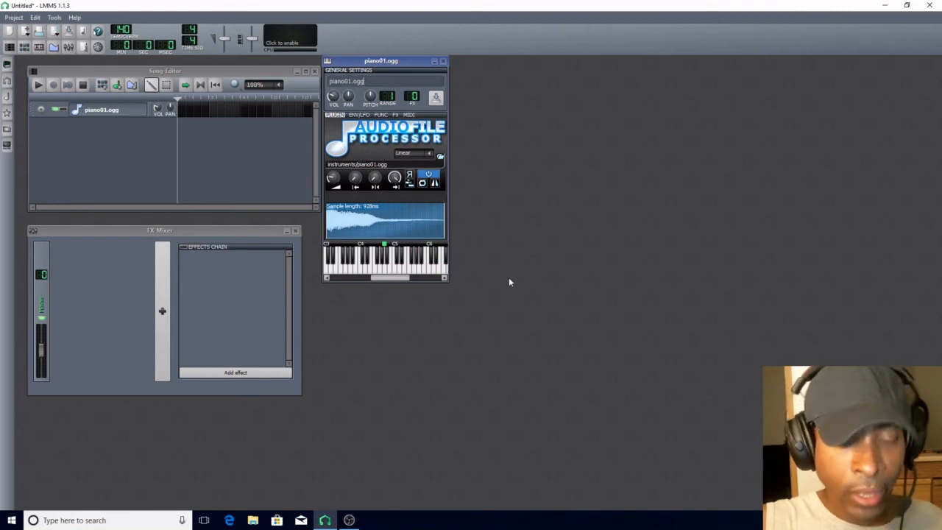
key(BackSpace)
key(BackSpace)
key(BackSpace)
key(BackSpace)
key(BackSpace)
key(BackSpace)
key(BackSpace)
key(BackSpace)
key(BackSpace)
key(BackSpace)
key(BackSpace)
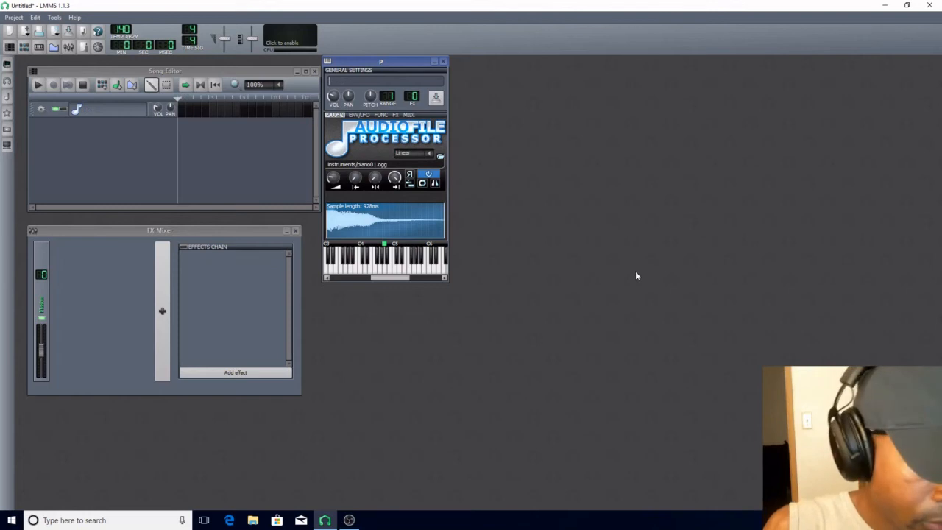
text(Pia)
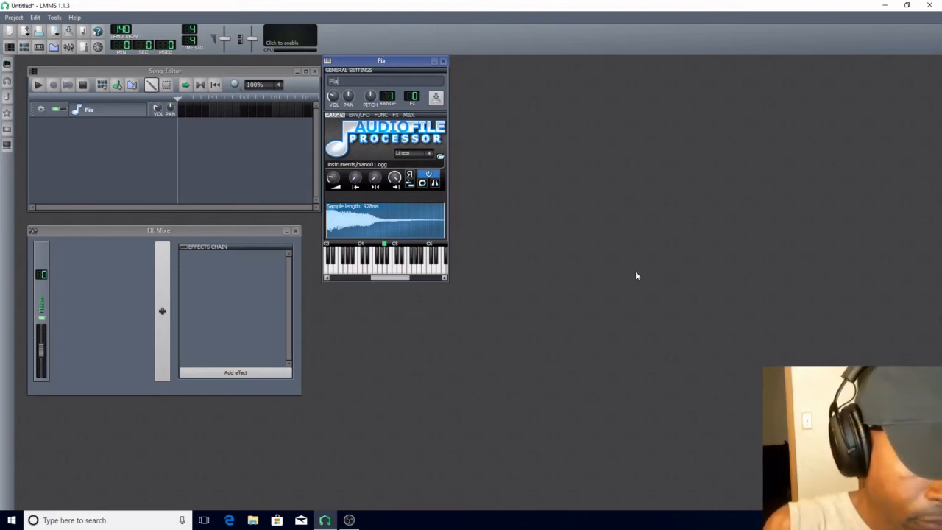
text(no 1)
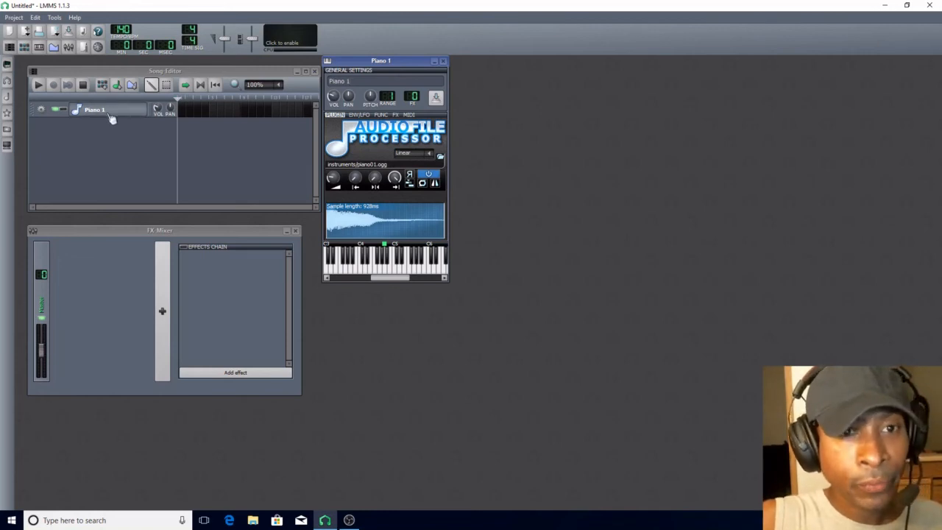
Step: Add a new channel in the FX Mixer and assign the Piano 1 instrument to FX channel 1
click(162, 314)
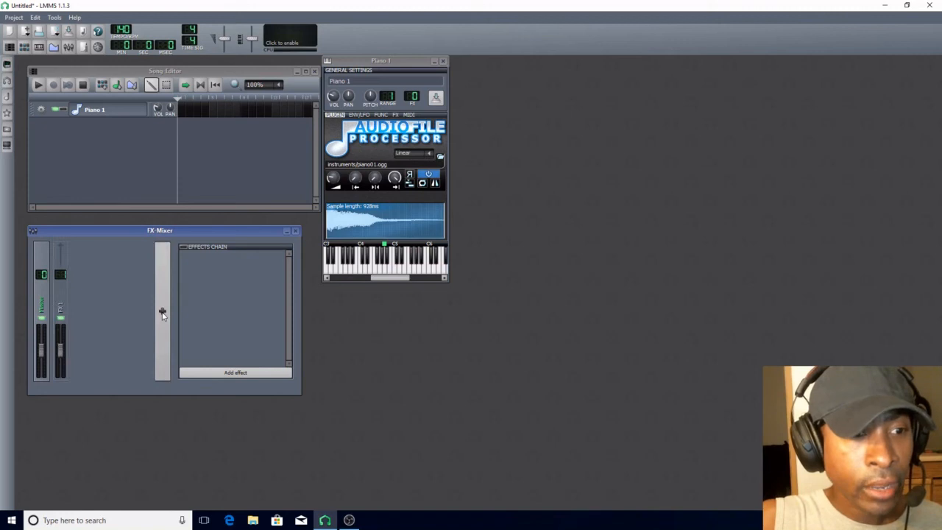
click(417, 101)
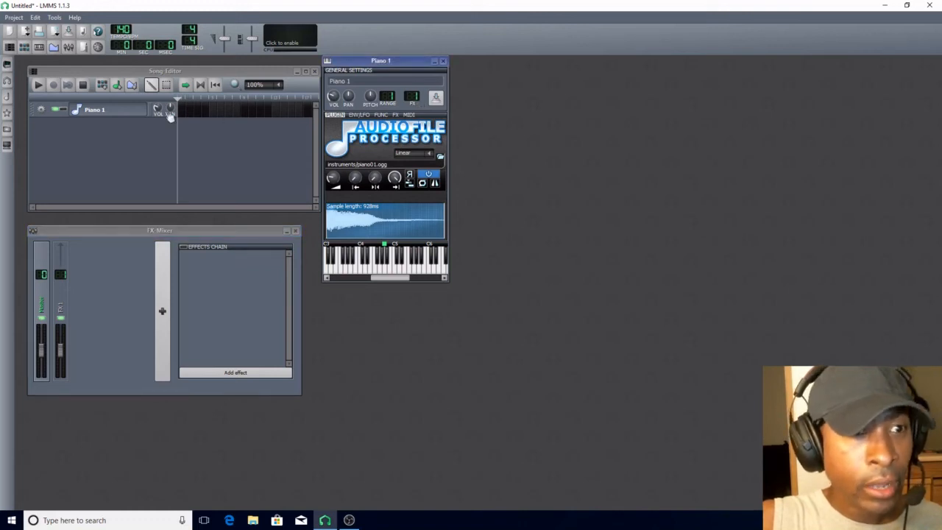
Step: Rename FX channel 1 in the FX Mixer as Piano 1
double_click(63, 314)
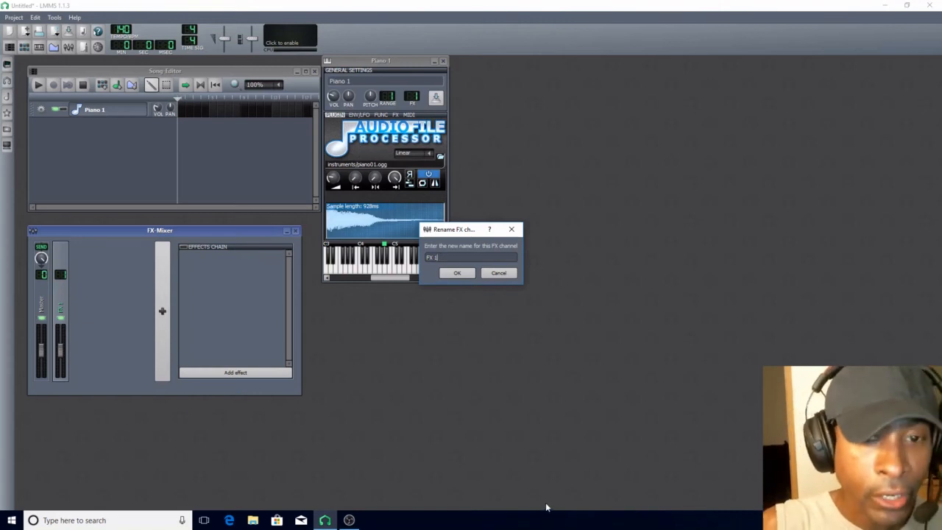
key(BackSpace)
key(BackSpace)
key(BackSpace)
key(BackSpace)
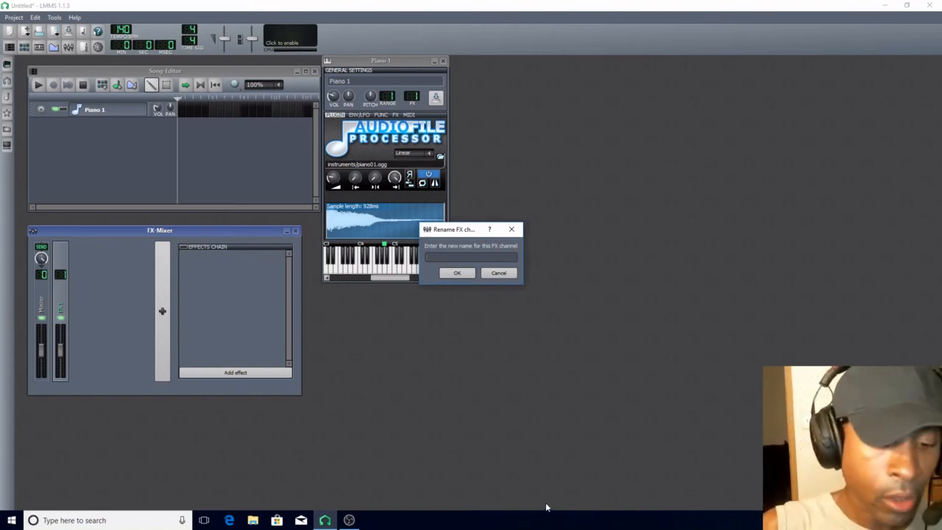
text(Piano)
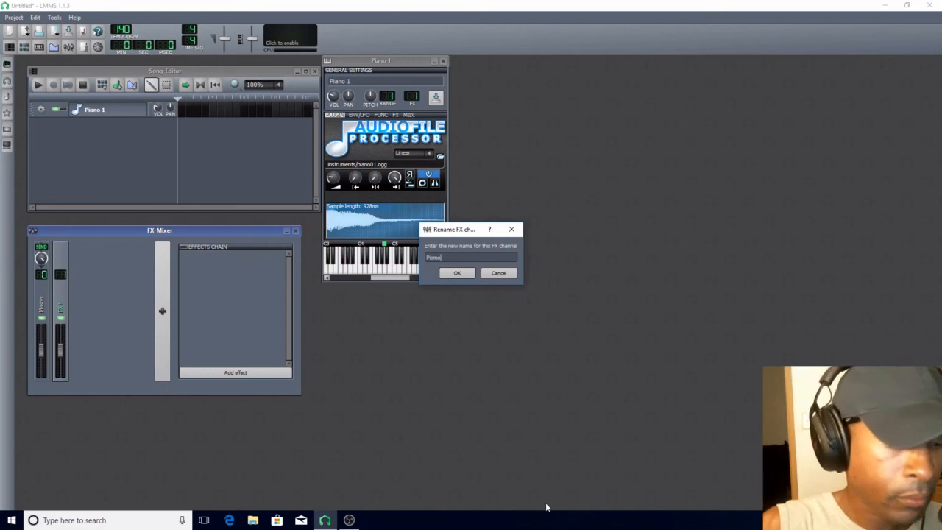
text( 1)
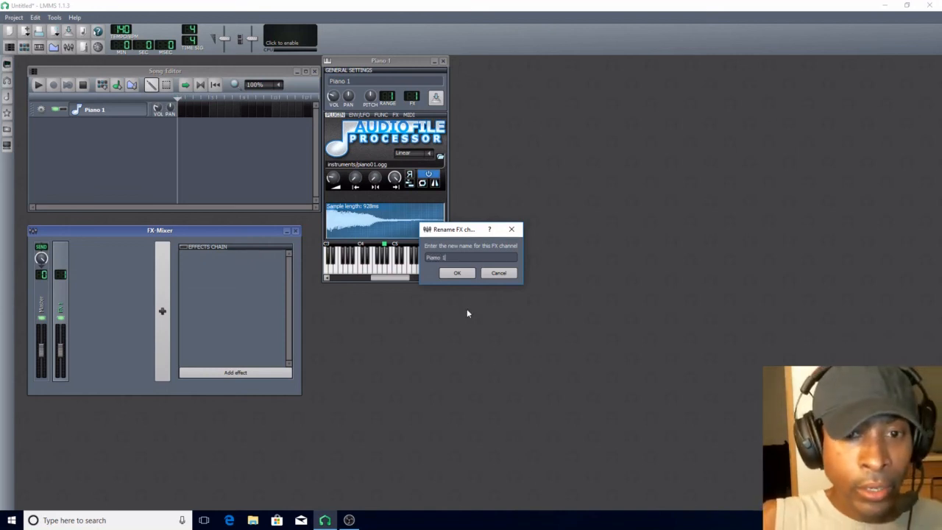
click(459, 274)
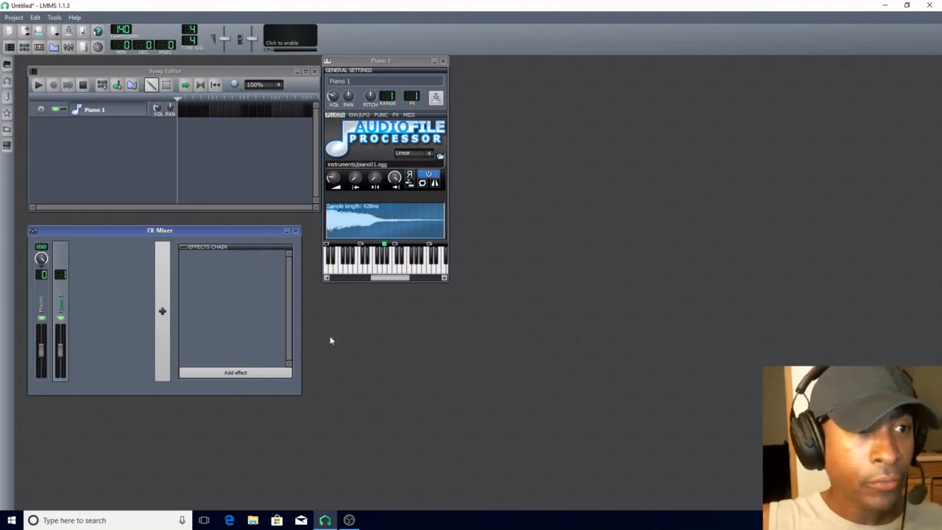
Step: Preview the piano02.ogg sample from My samples and add it as a new track below Piano 1 in the Song Editor
click(8, 96)
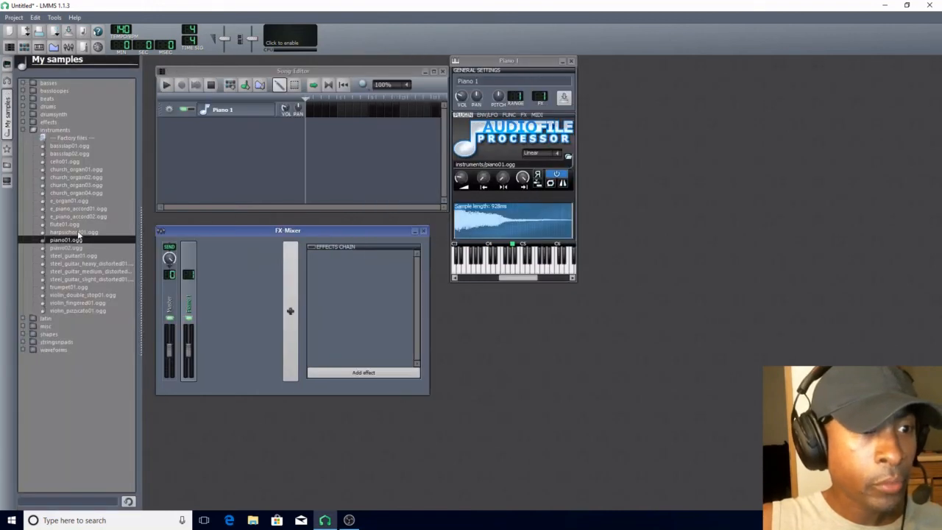
click(79, 247)
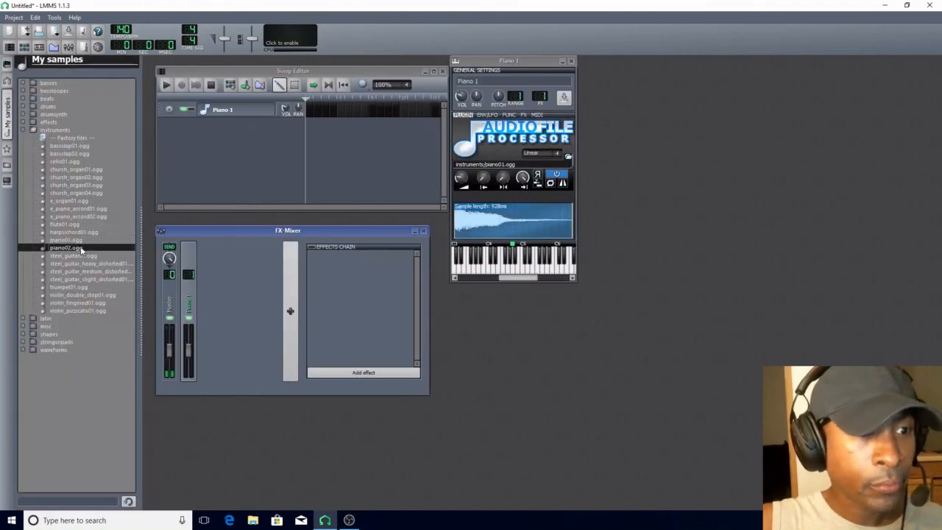
drag(83, 234, 191, 129)
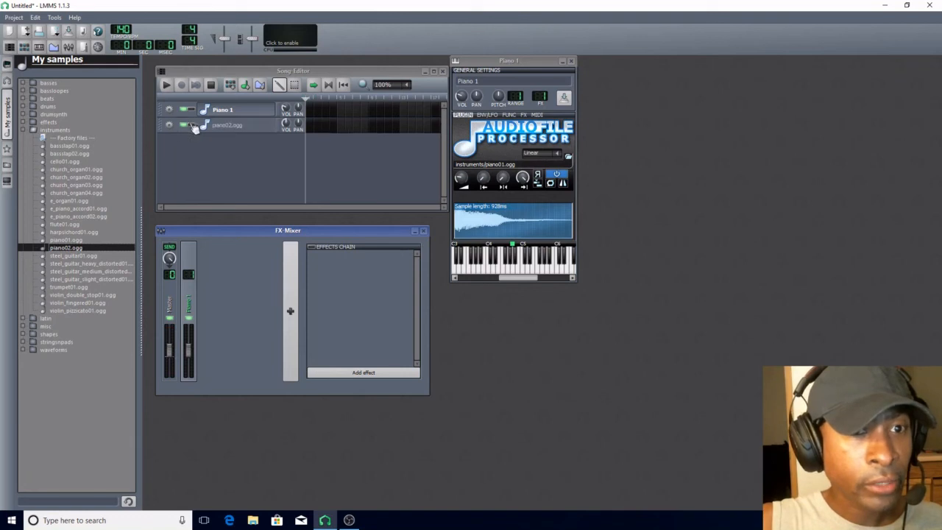
Step: Set the piano02.ogg track's volume to 50
double_click(290, 125)
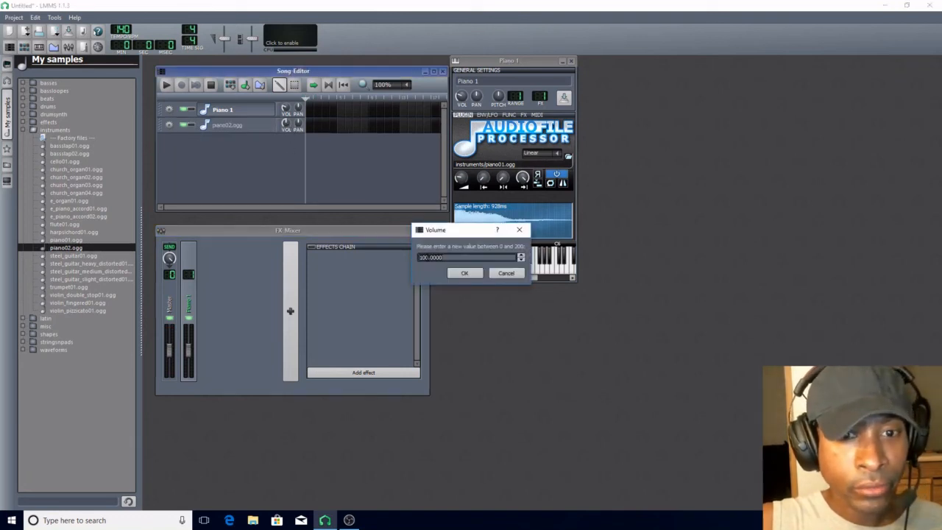
click(427, 256)
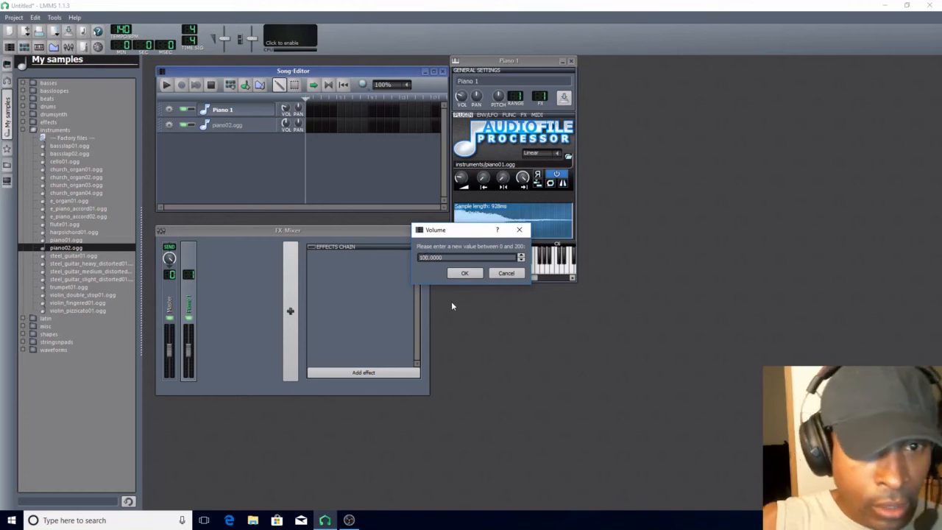
key(BackSpace)
key(BackSpace)
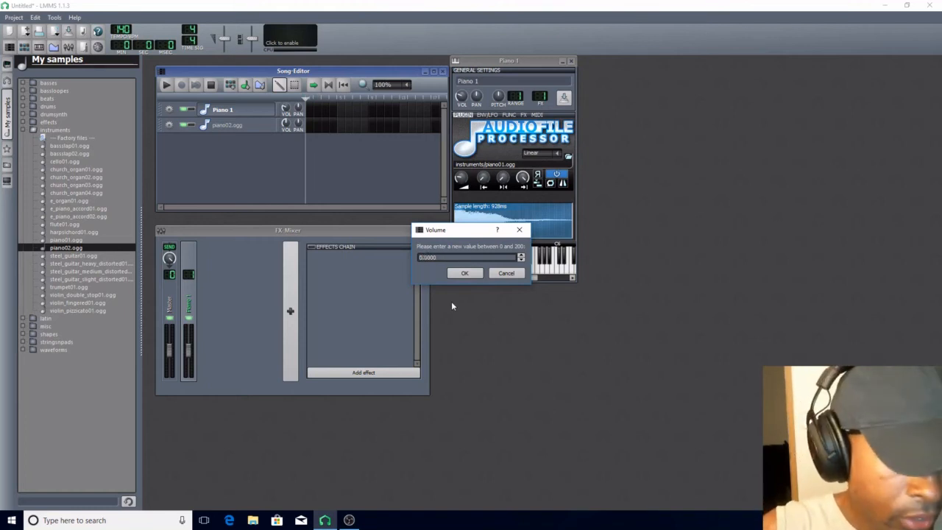
text(5)
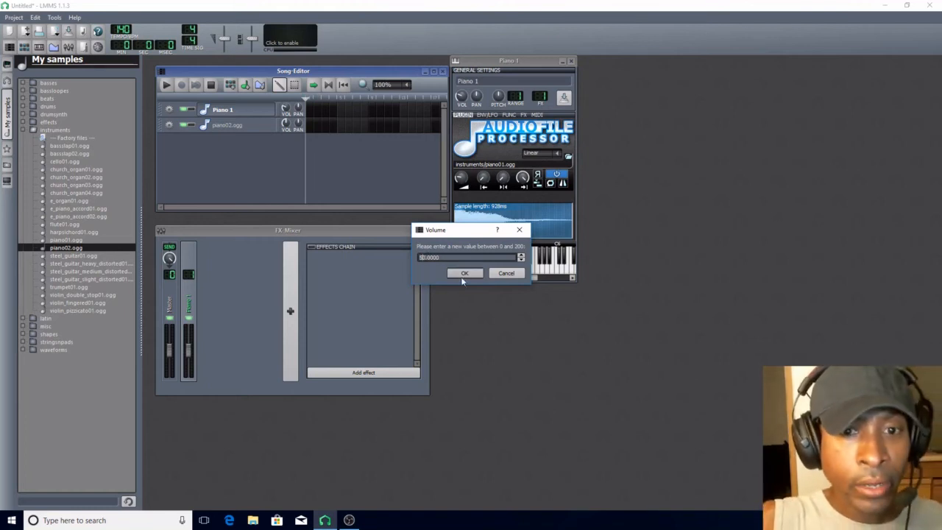
click(464, 274)
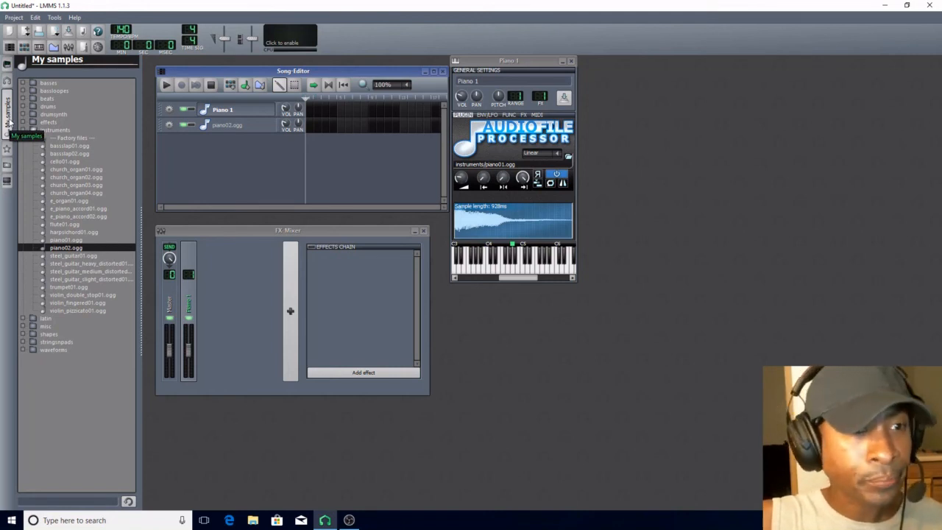
Step: Close the sample browser and the Piano 1 instrument window, and rename the piano02.ogg track as Piano 2 in its instrument settings
click(8, 123)
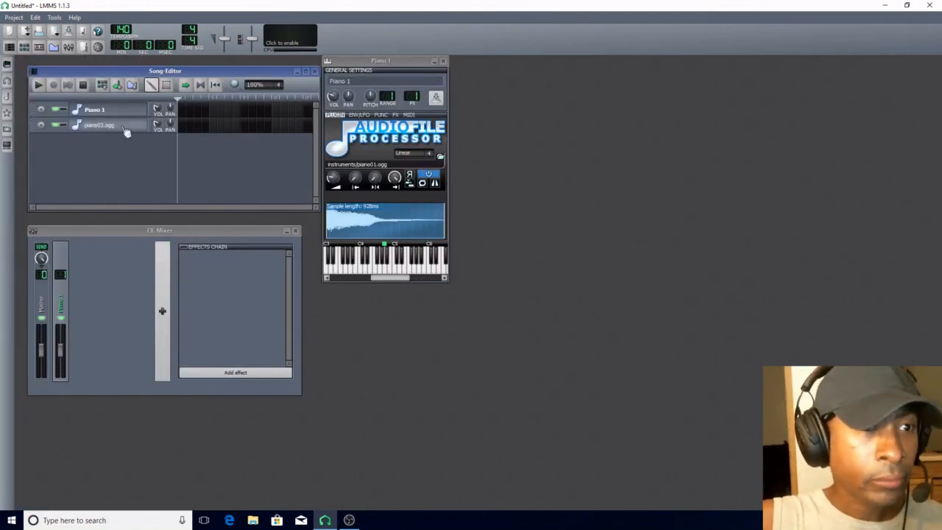
click(443, 61)
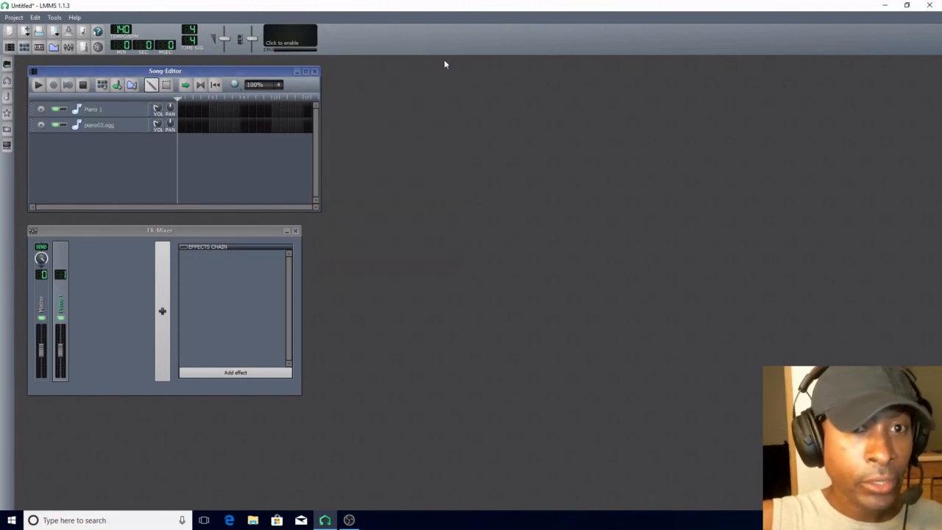
click(118, 126)
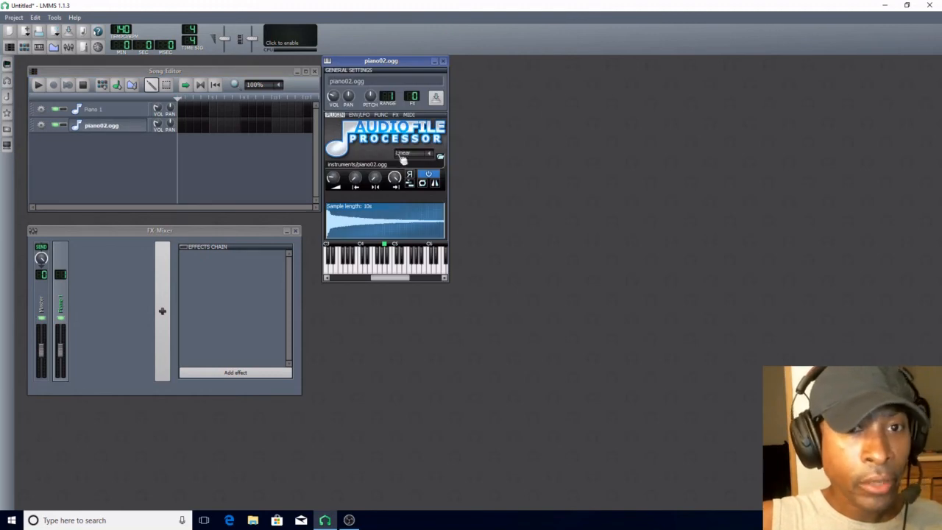
click(367, 83)
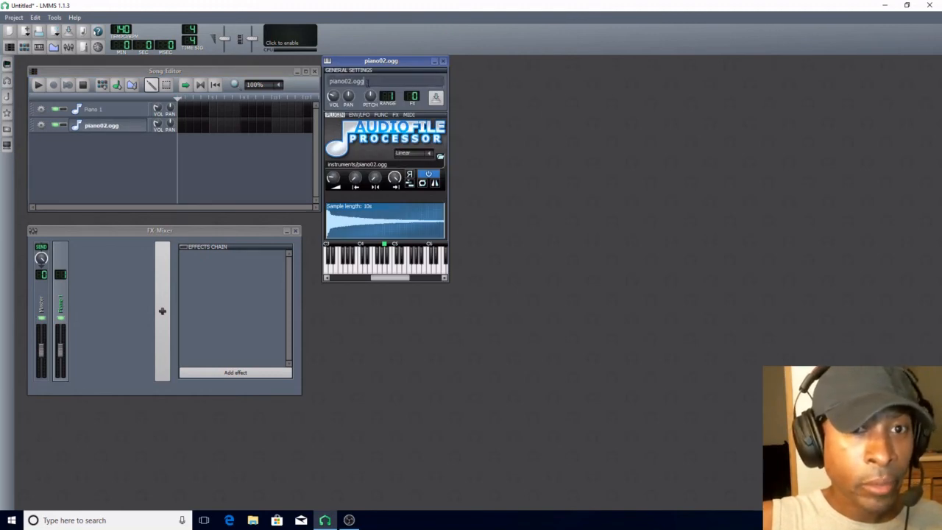
key(BackSpace)
key(BackSpace)
key(BackSpace)
key(BackSpace)
key(BackSpace)
key(BackSpace)
key(BackSpace)
key(BackSpace)
key(BackSpace)
key(BackSpace)
key(BackSpace)
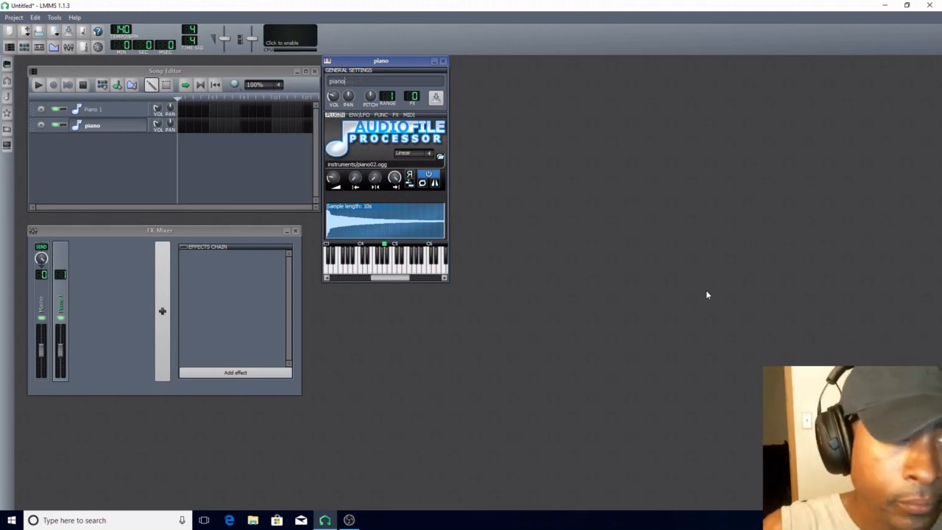
text(Pi)
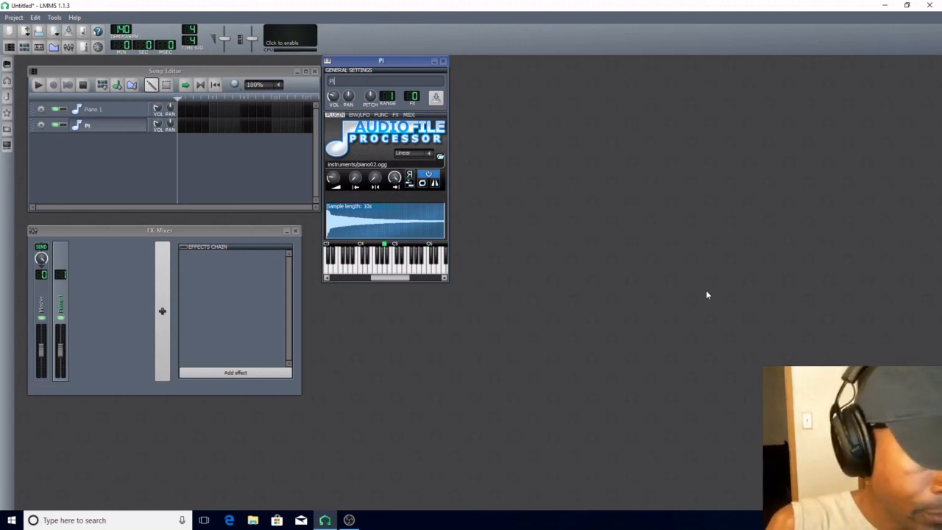
text(ano 2)
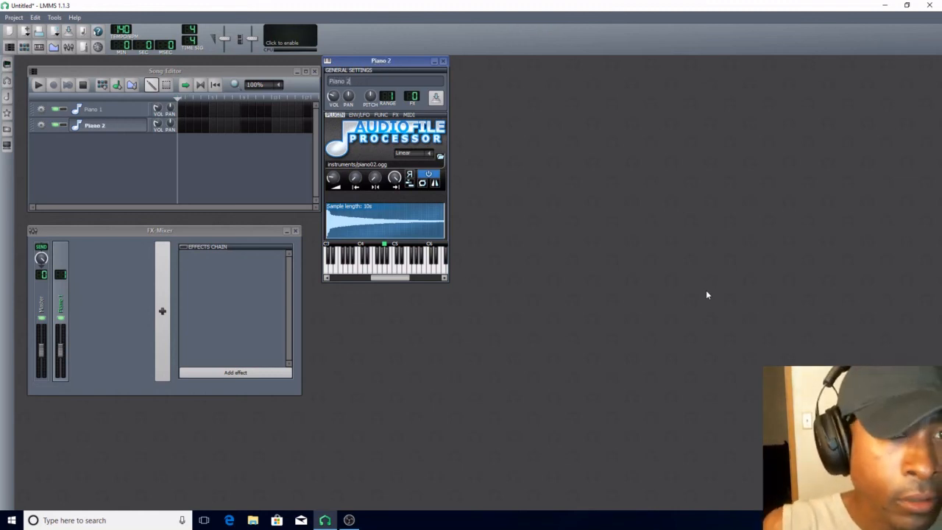
Step: Add another channel in the FX Mixer and assign the Piano 2 instrument to FX channel 2
click(162, 313)
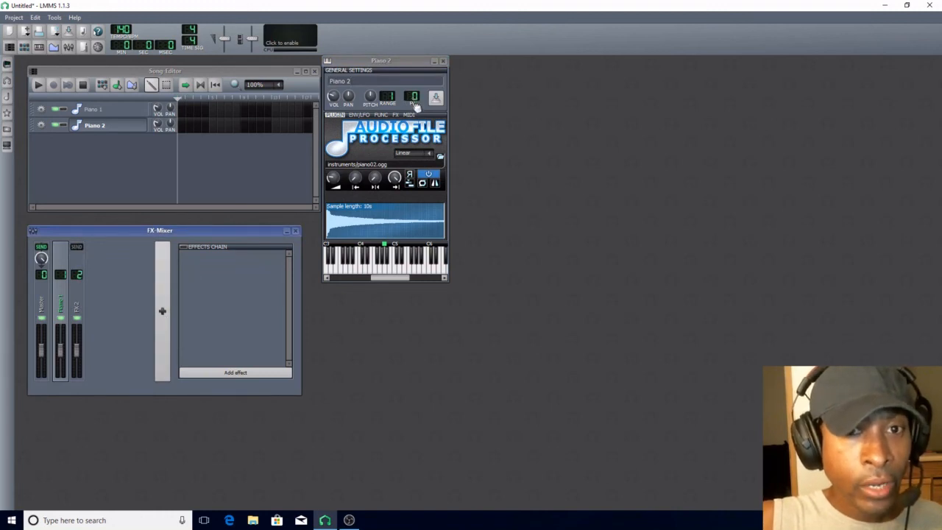
drag(414, 101, 414, 88)
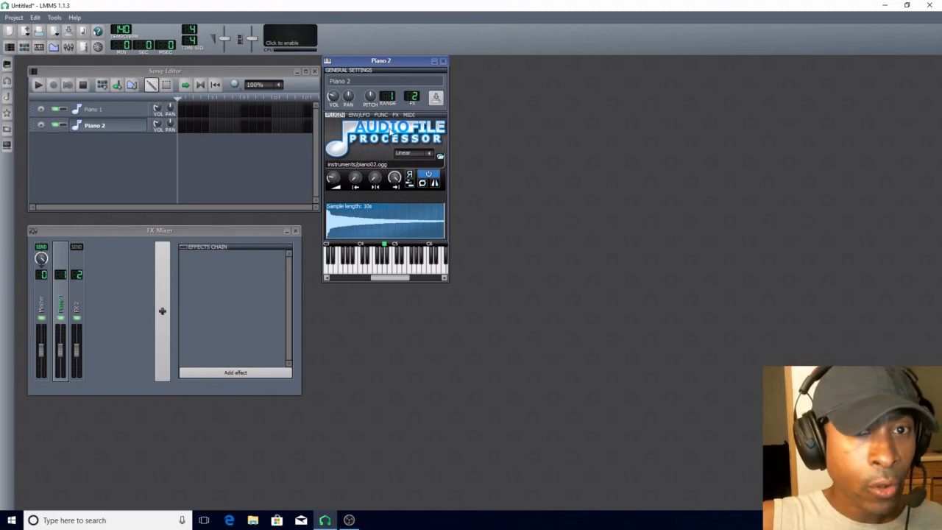
Step: Rename FX channel 2 in the FX Mixer as Piano 2
double_click(79, 312)
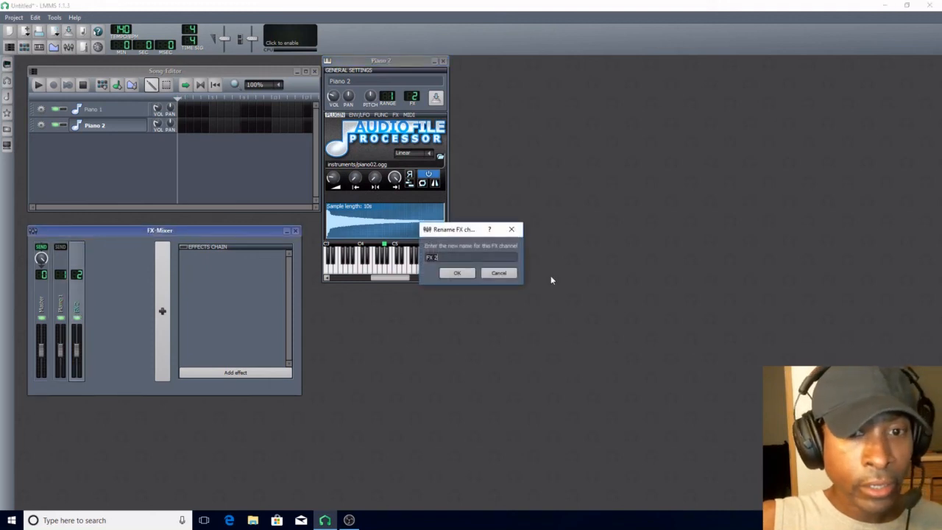
drag(471, 232, 535, 196)
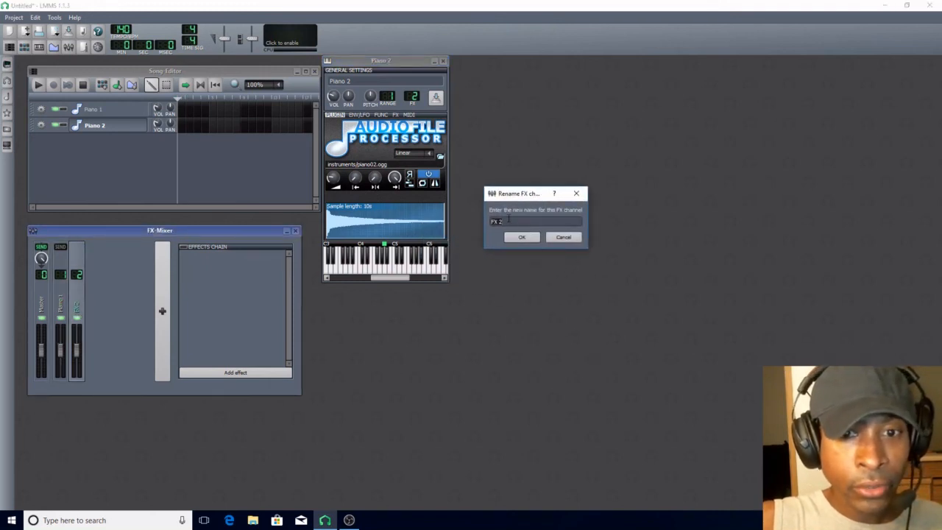
click(506, 221)
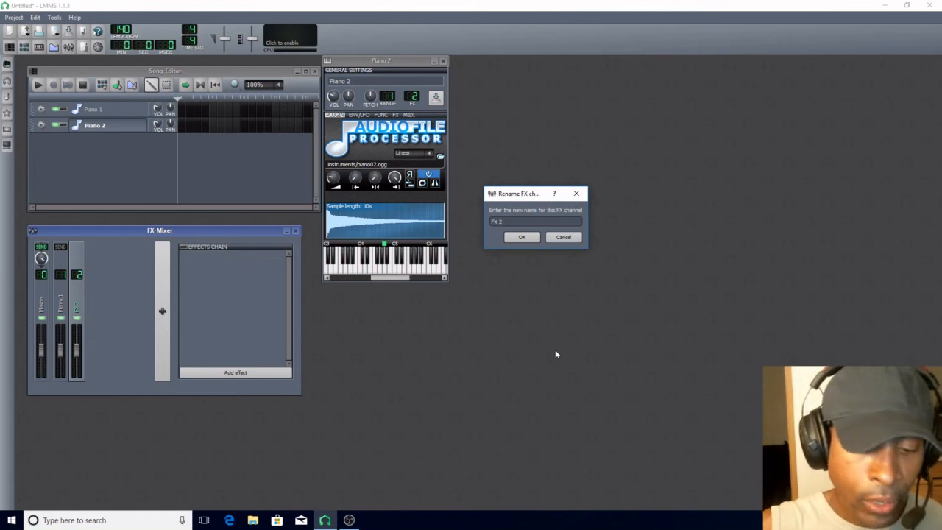
key(BackSpace)
key(BackSpace)
key(BackSpace)
key(BackSpace)
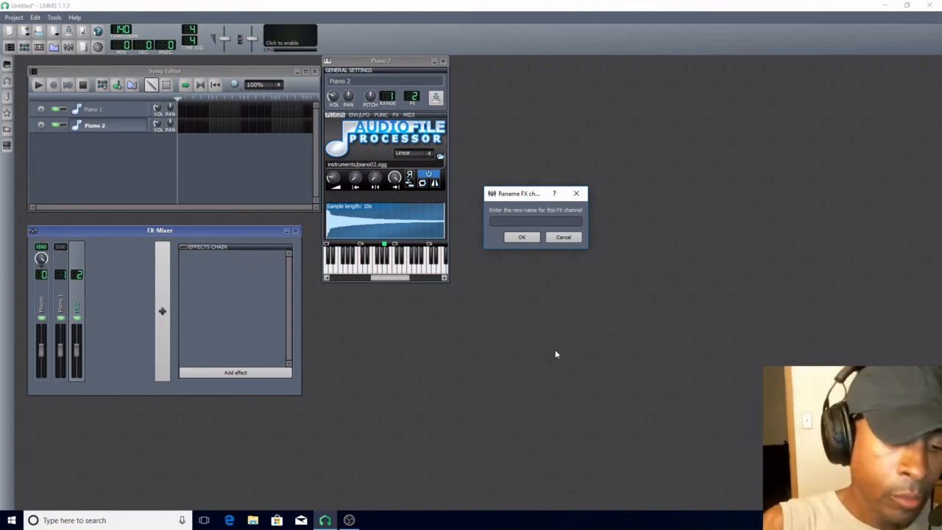
text(Piano 2)
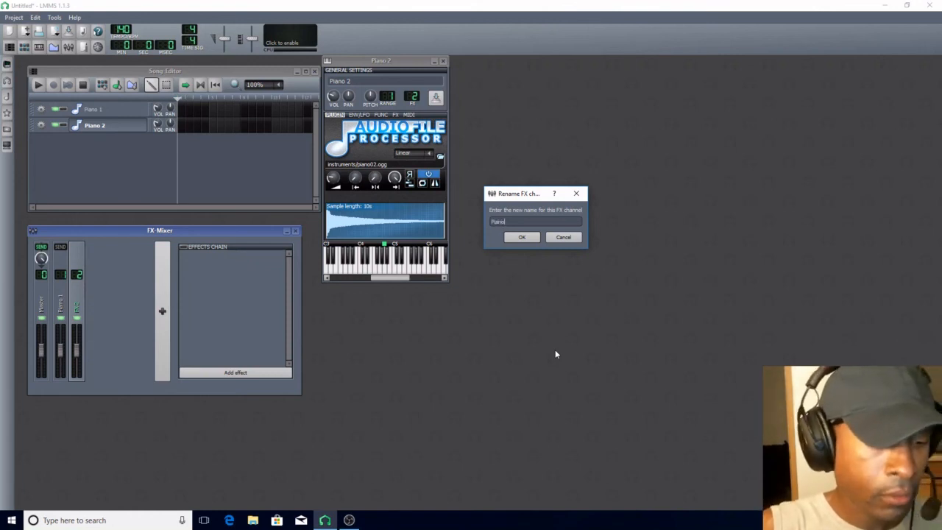
click(525, 240)
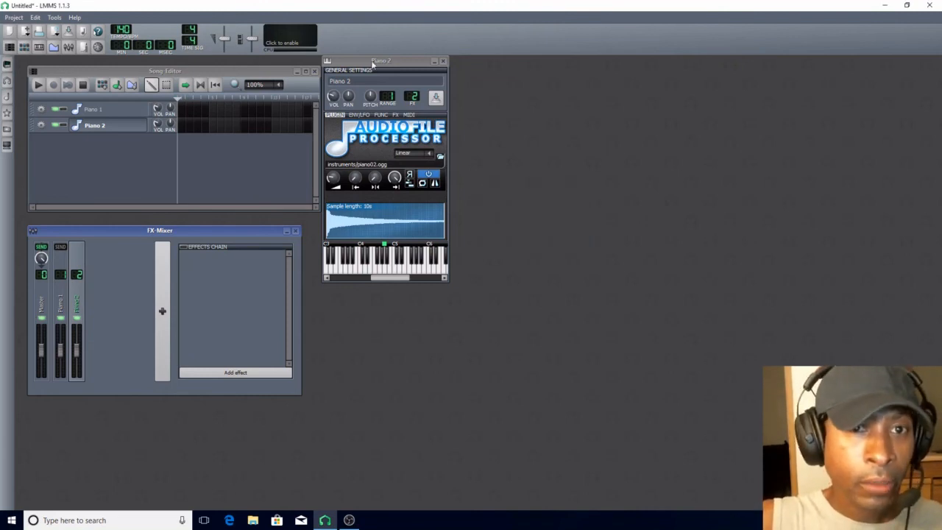
Step: Show the Piano 1 and Piano 2 instrument windows side by side and play a note on each keyboard to compare their sounds
drag(388, 62, 540, 61)
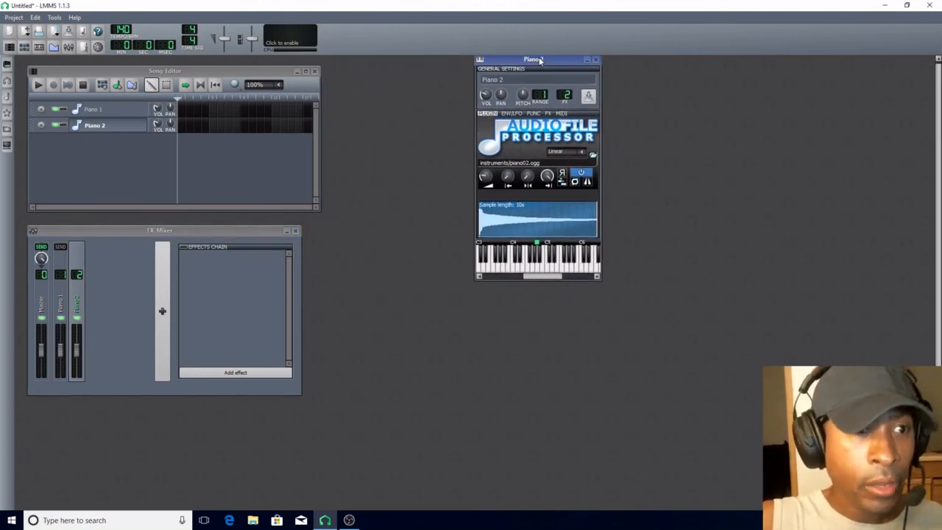
click(99, 109)
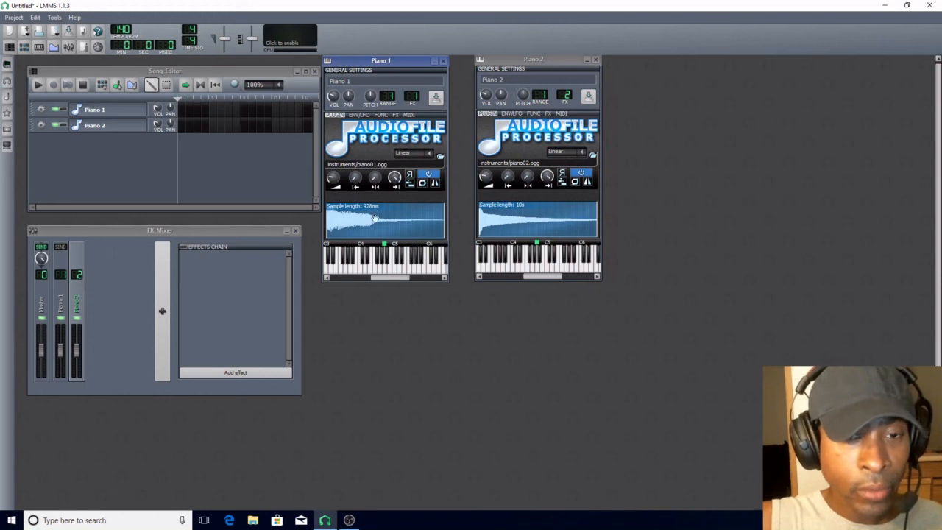
click(385, 272)
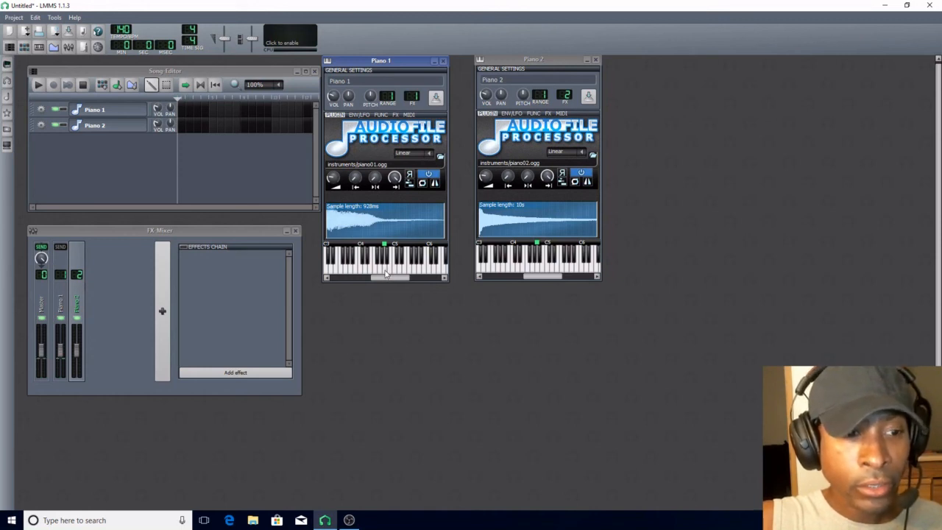
click(385, 272)
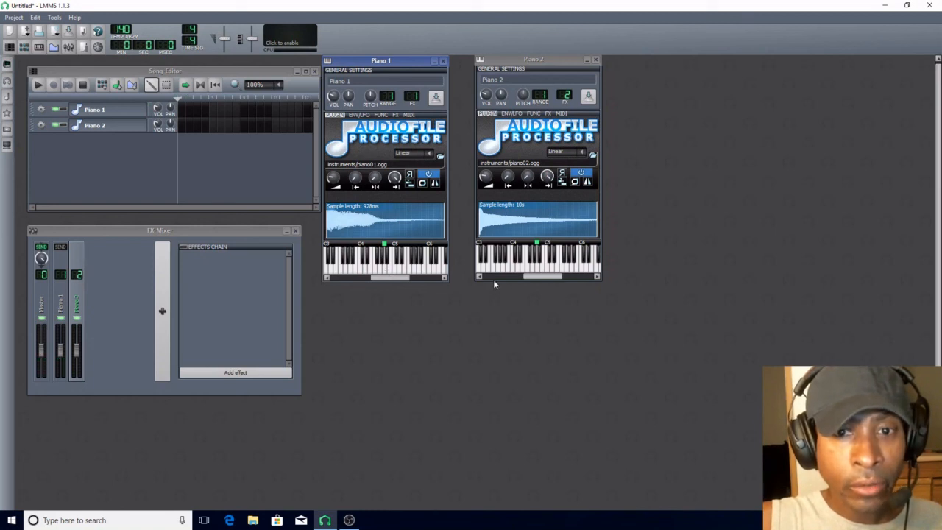
click(539, 272)
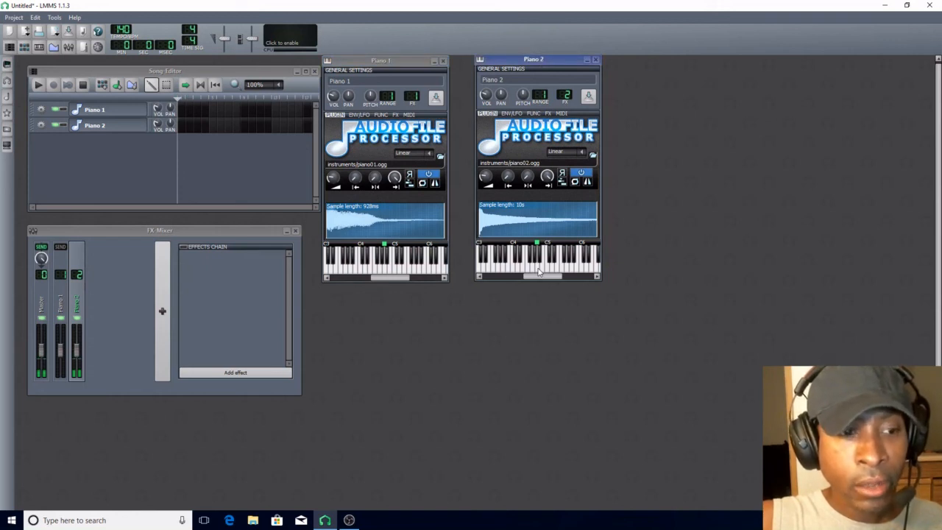
click(155, 110)
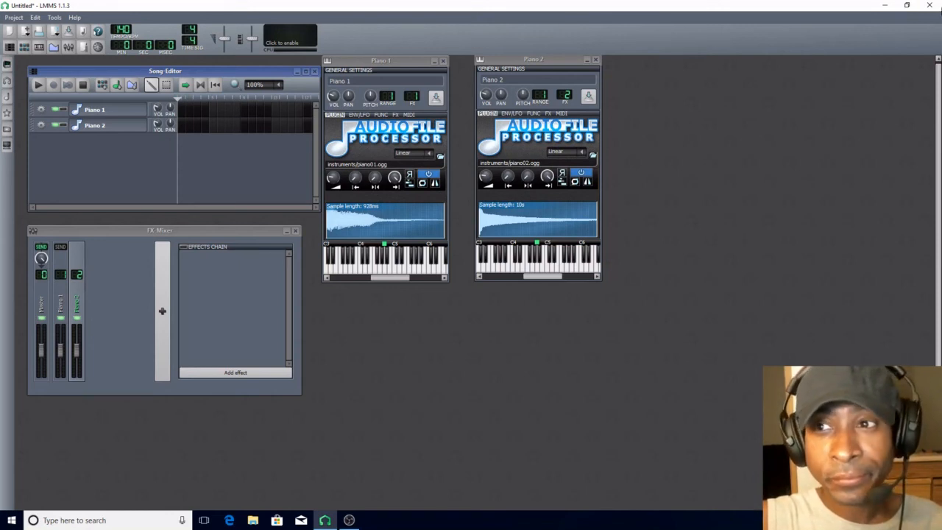
Step: Close the program
click(931, 8)
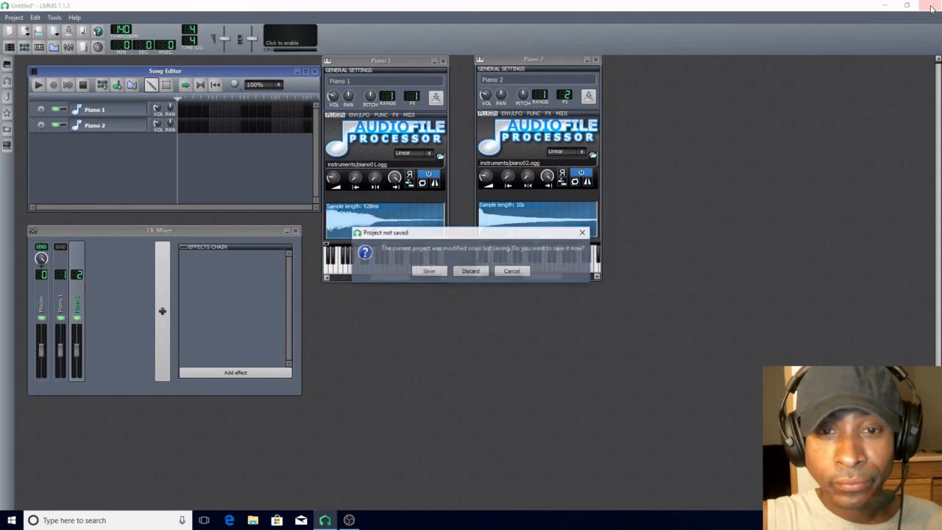